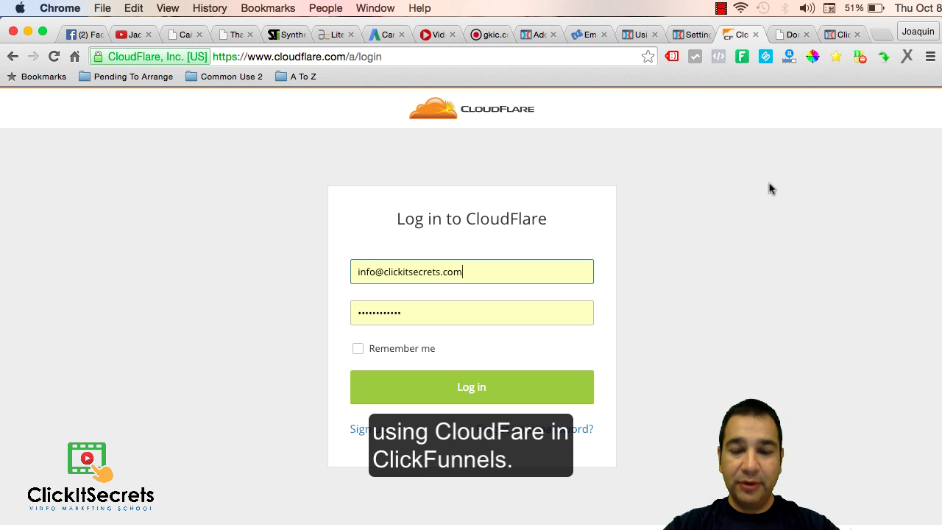
- Log in to CloudFlare with Remember me ticked and enter freetrialclickhere.com as the site to add
left_click(358, 349)
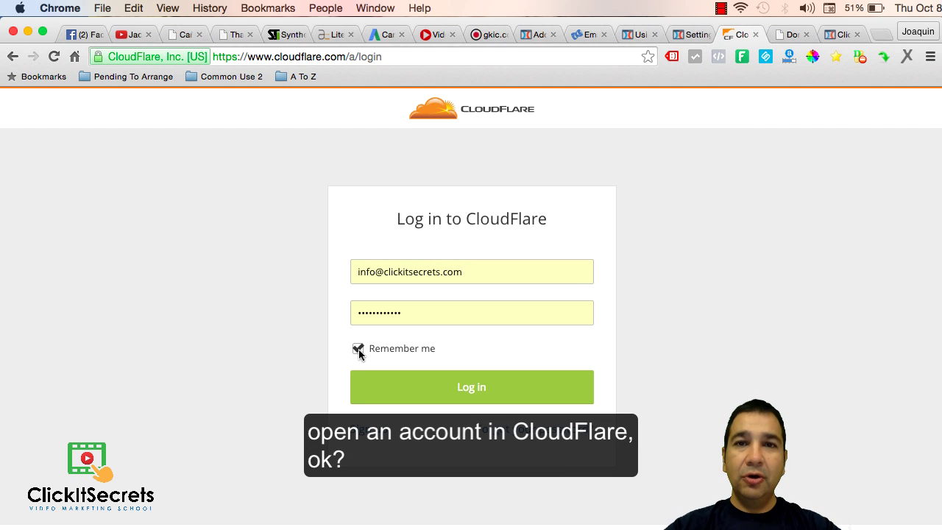
left_click(478, 398)
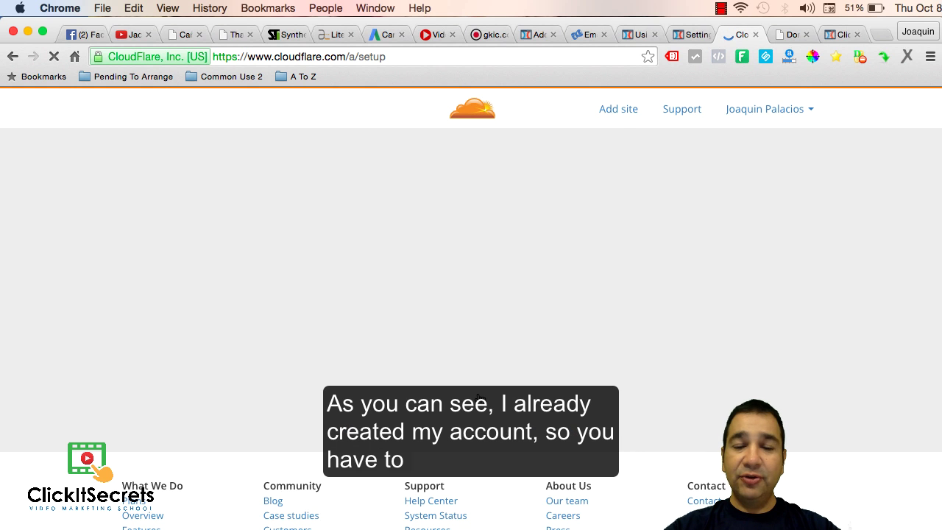
scroll(527, 377, "down", 5)
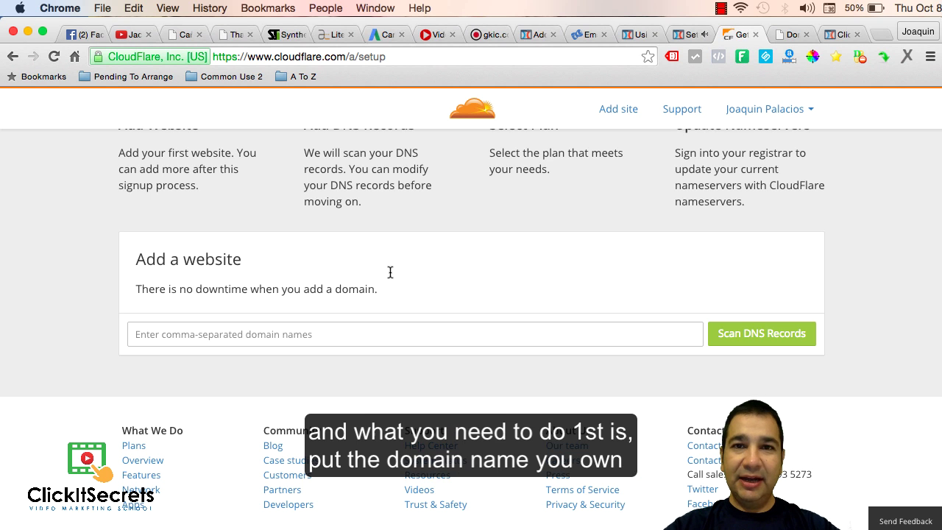
left_click(351, 334)
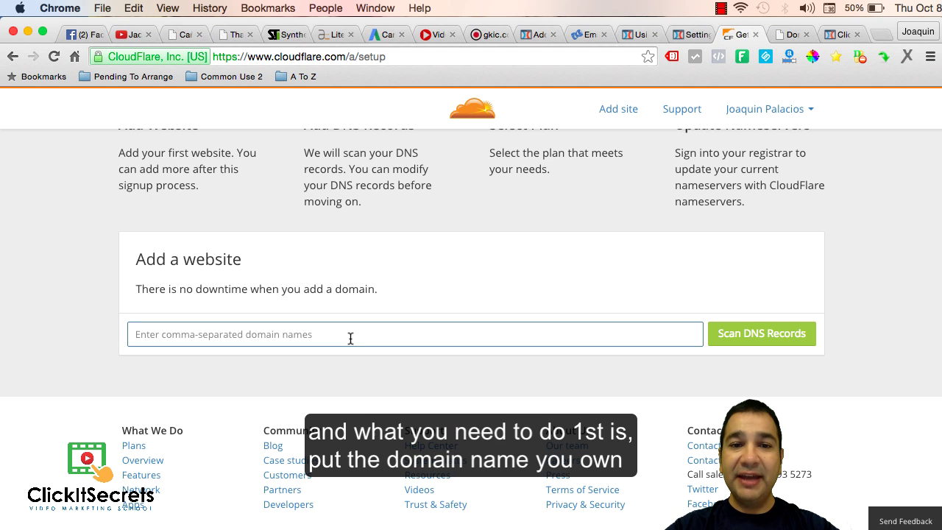
type("free")
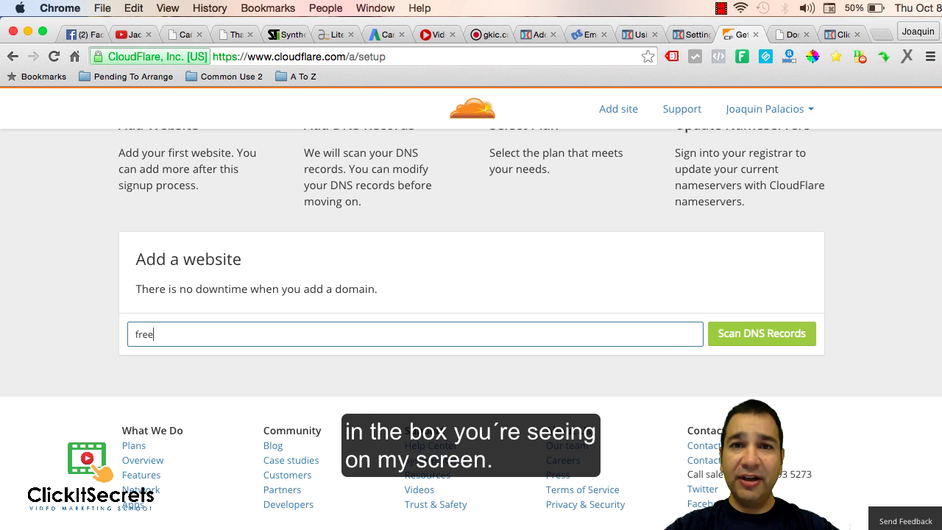
type("trialclickher")
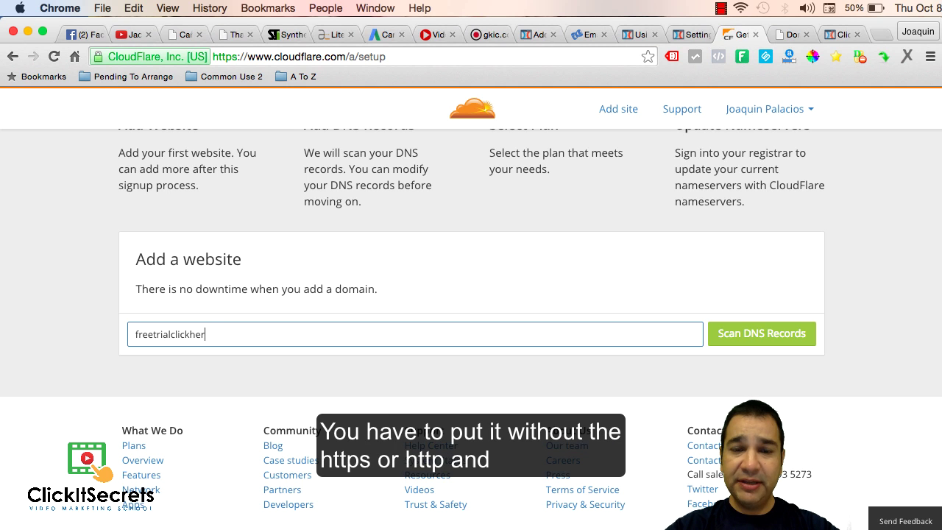
type("e.com")
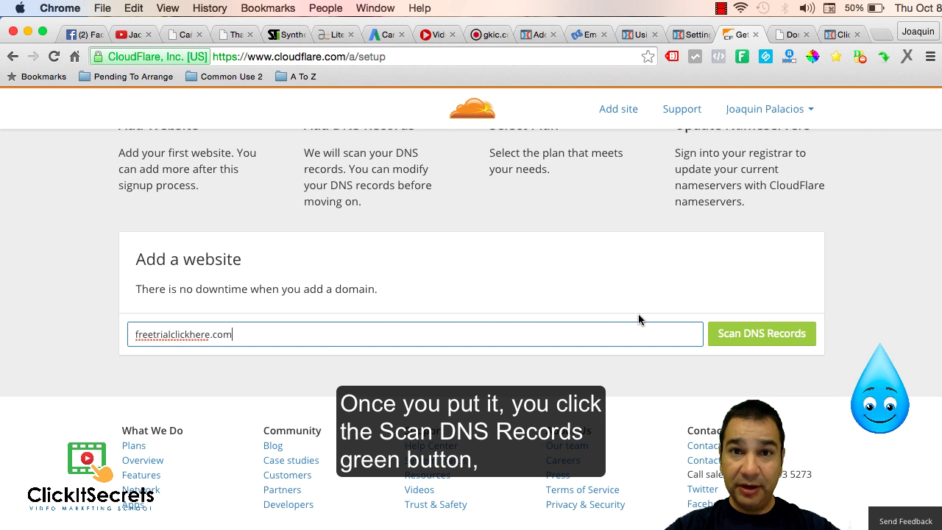
- Scan freetrialclickhere.com's DNS records and continue to the imported records list
left_click(762, 336)
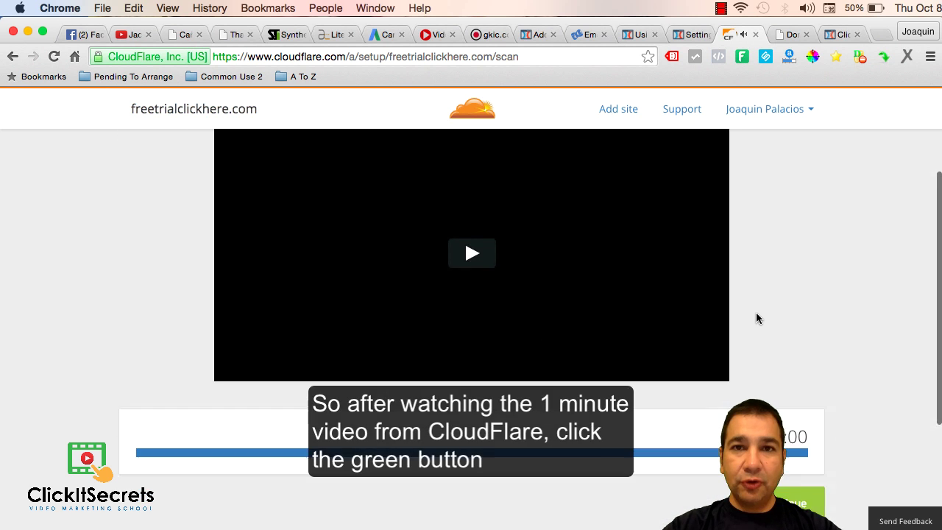
scroll(755, 318, "down", 2)
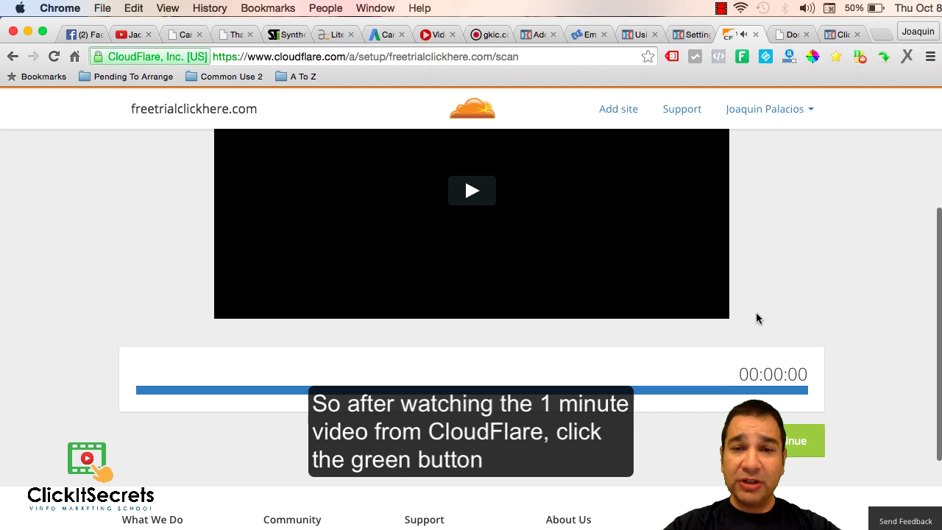
scroll(757, 317, "down", 2)
left_click(783, 382)
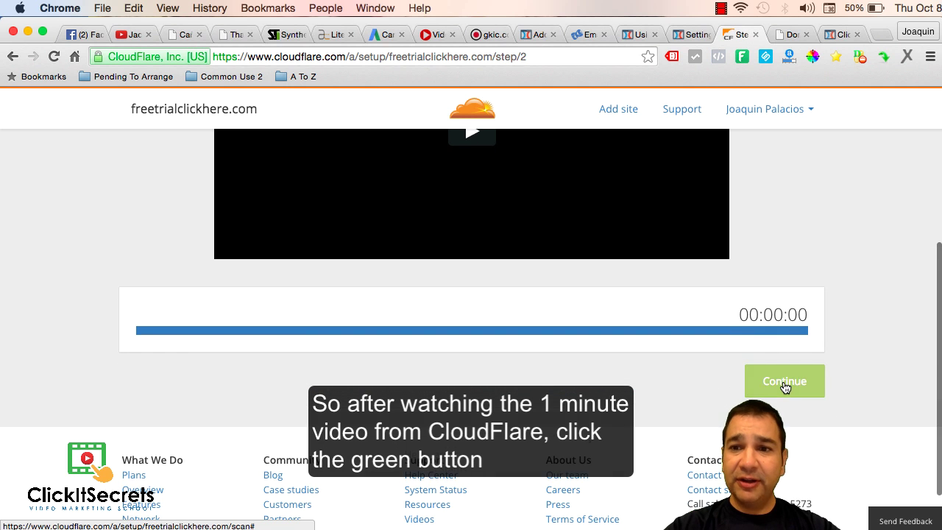
scroll(783, 380, "down", 5)
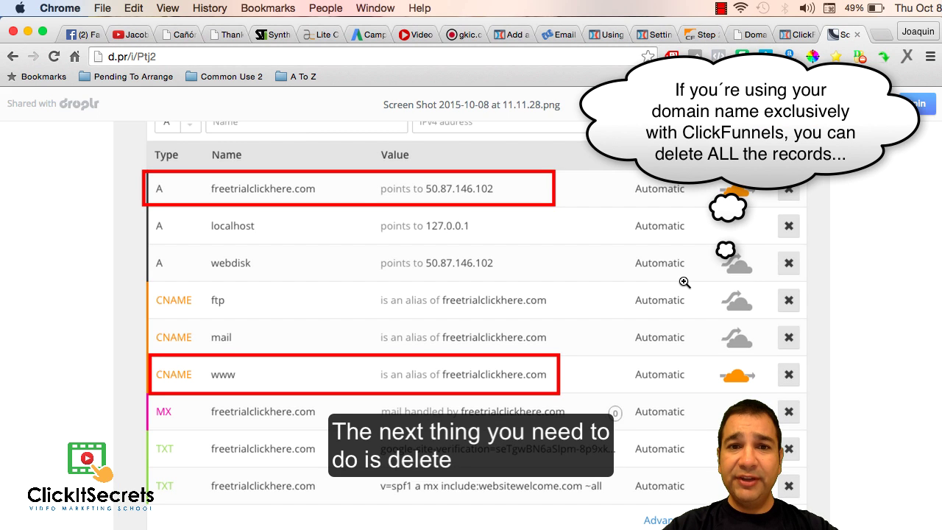
- Review the screenshot marking the root A and www CNAME records, then close it
scroll(749, 284, "down", 1)
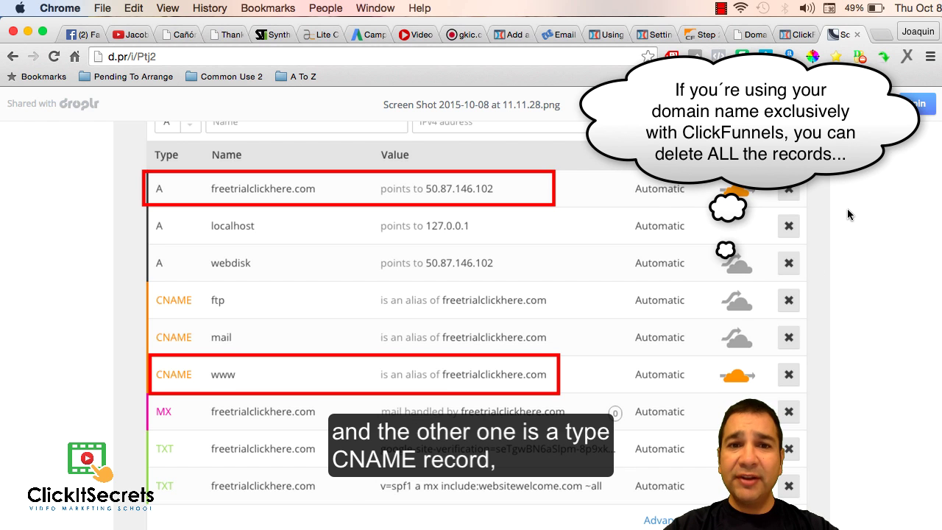
key("super+w")
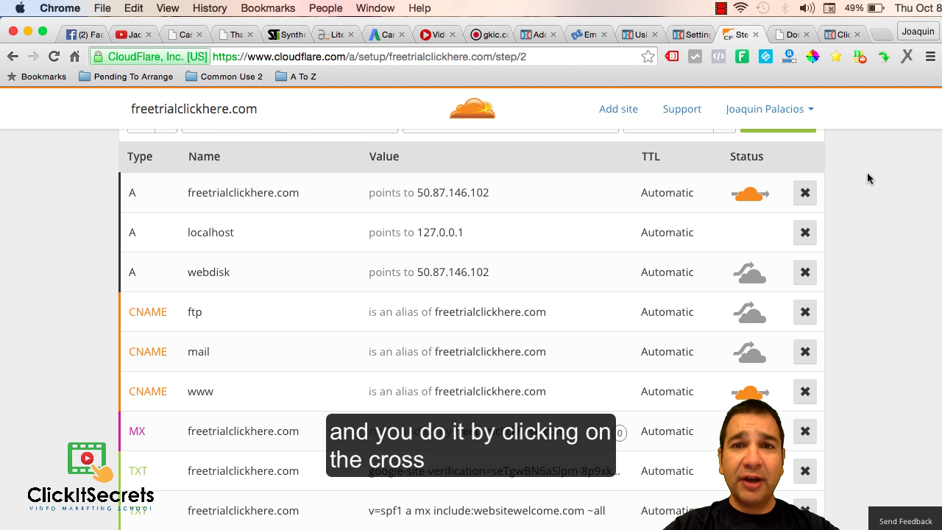
- Delete the root freetrialclickhere.com A record and the www CNAME record, confirming each deletion
left_click(805, 195)
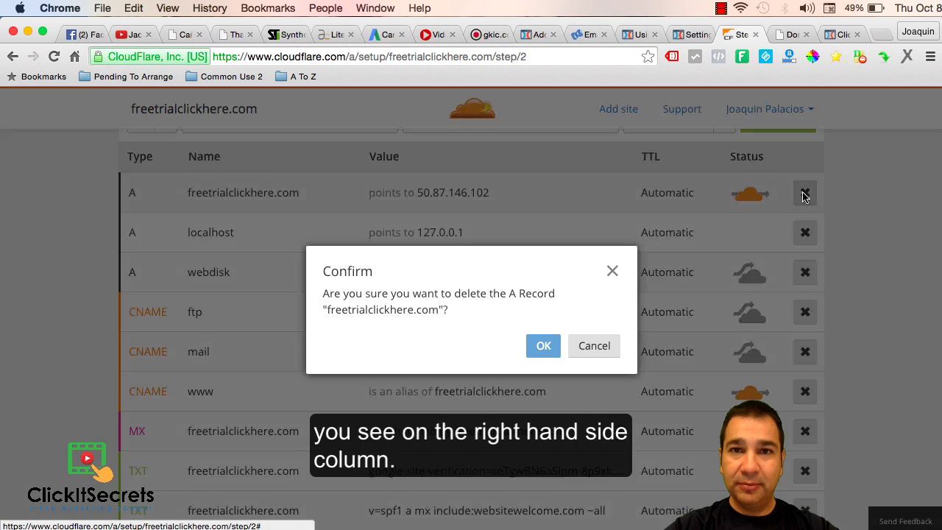
left_click(550, 346)
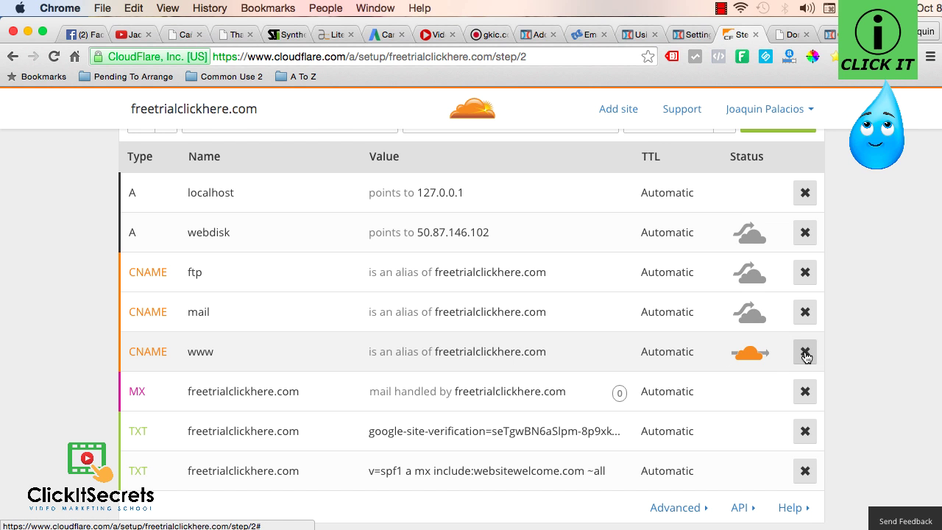
left_click(805, 353)
left_click(541, 346)
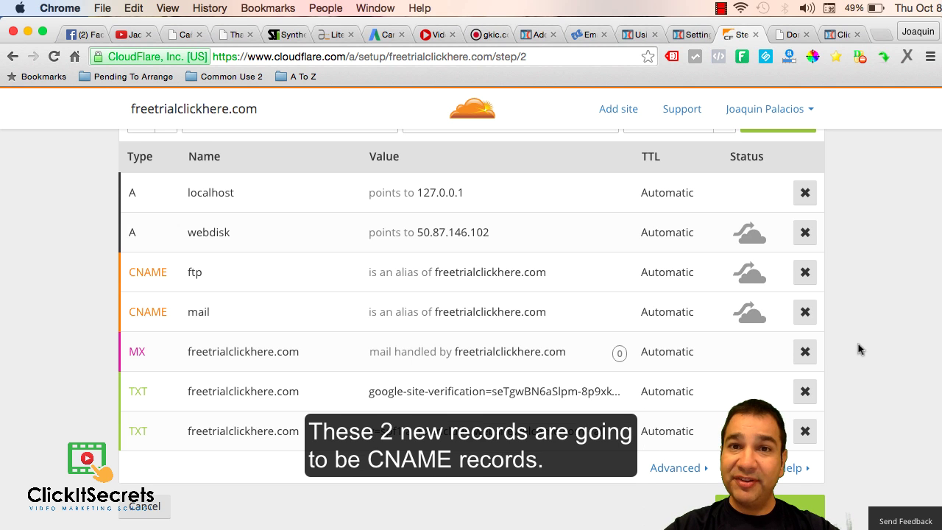
- Add a CNAME record named @ pointing to target.clickfunnels.com
scroll(861, 347, "up", 5)
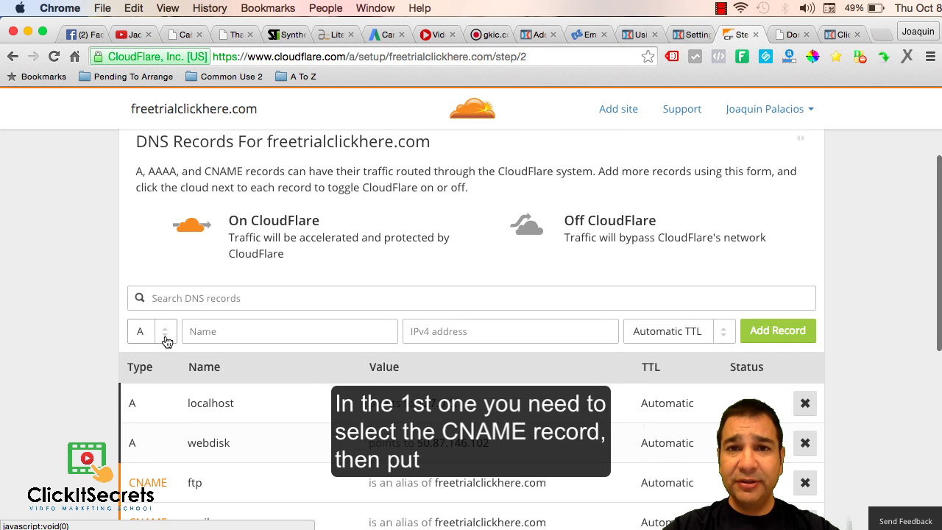
left_click(166, 337)
left_click(161, 395)
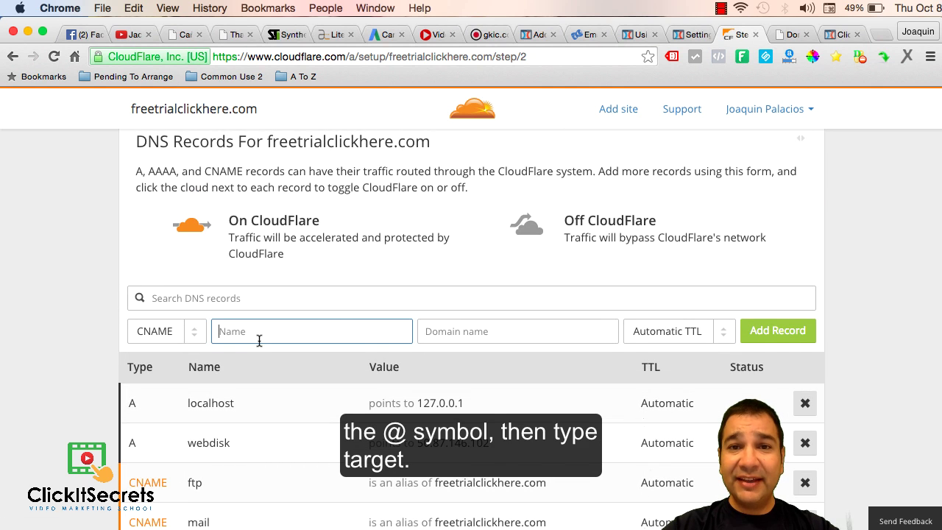
type("@")
left_click(428, 331)
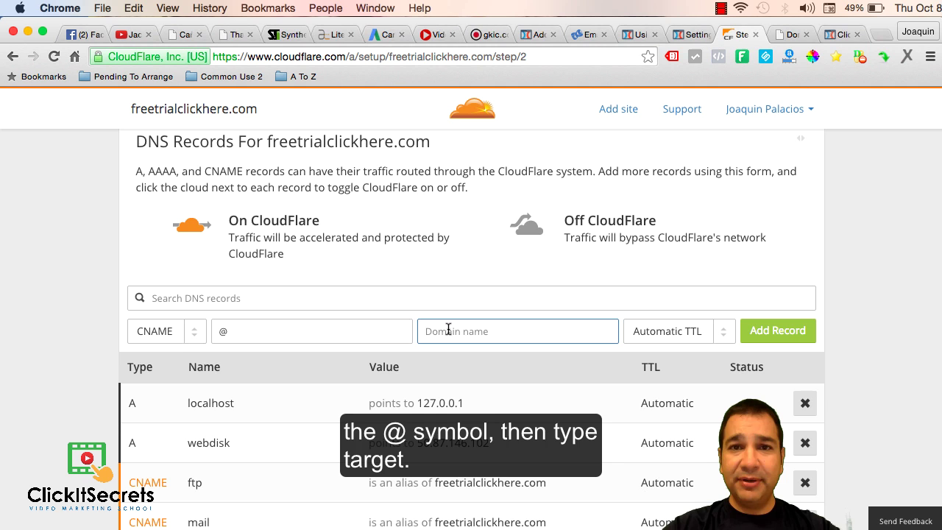
type("target.")
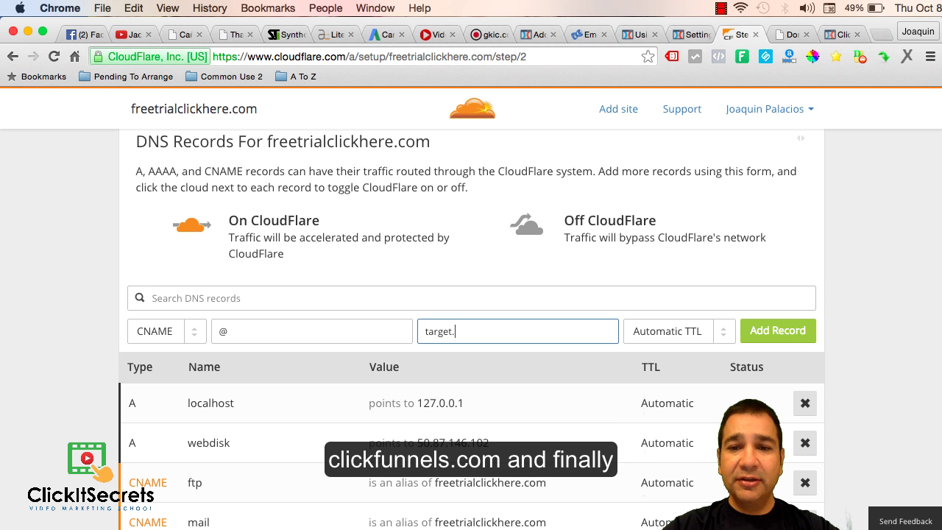
type("s.com")
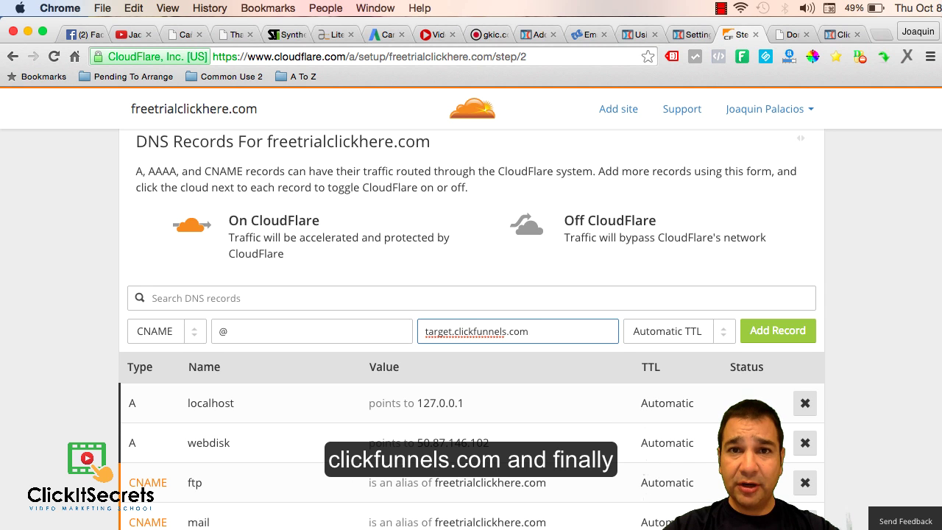
left_click(778, 331)
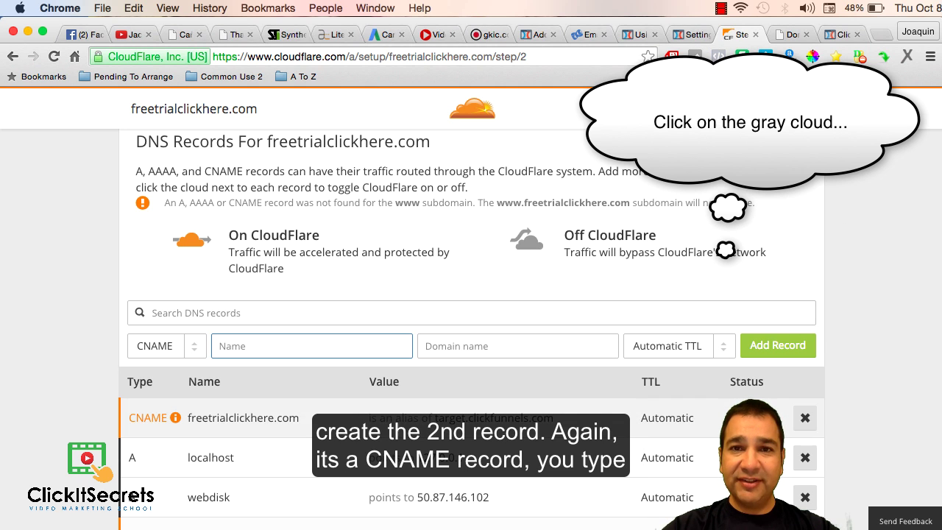
- Add a second CNAME record named www aliasing target.clickfunnels.com
left_click(747, 417)
left_click(195, 352)
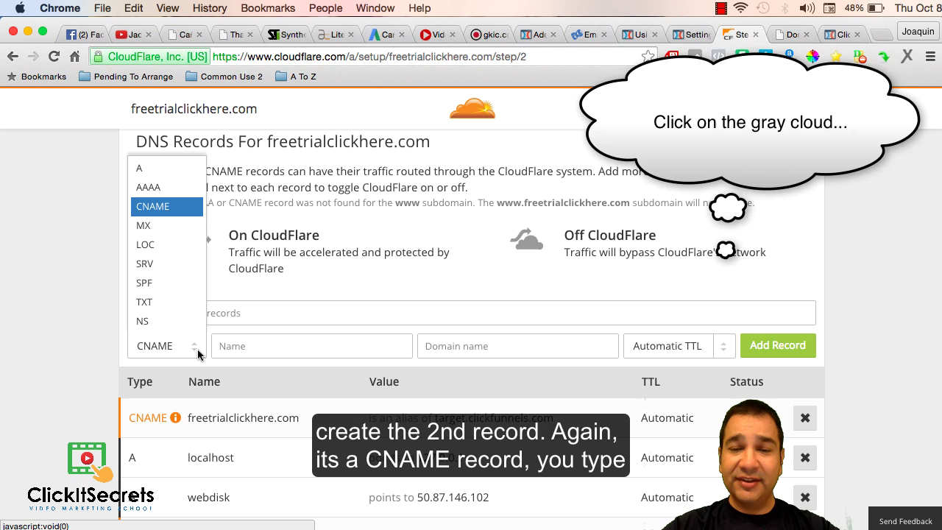
left_click(186, 206)
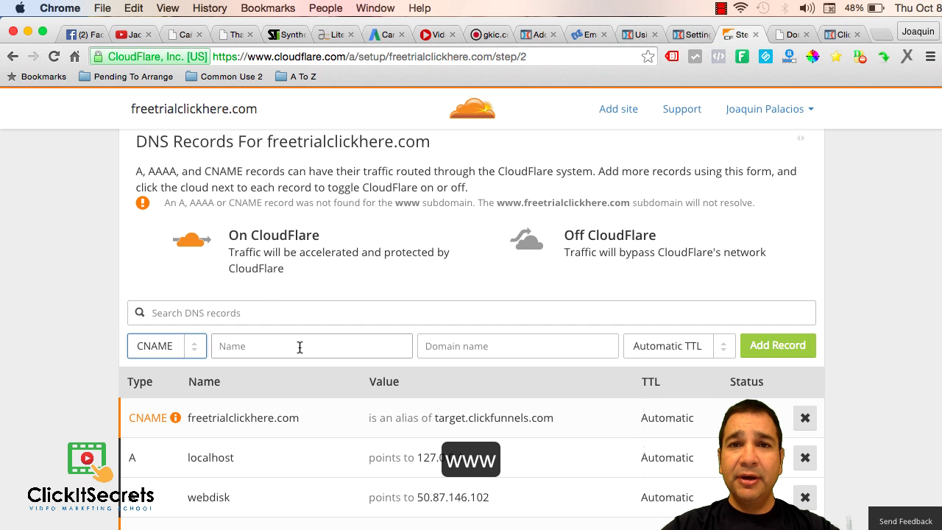
left_click(299, 347)
type("www")
left_click(511, 343)
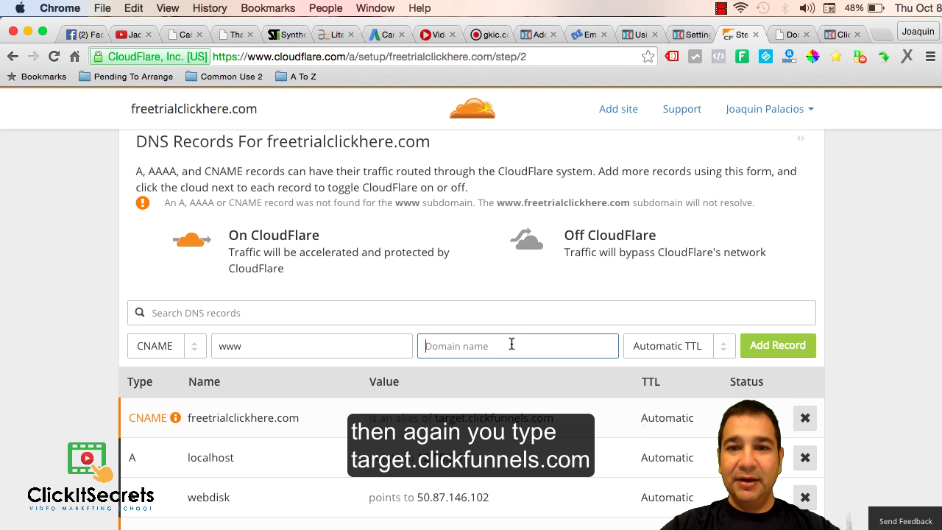
type("target.click")
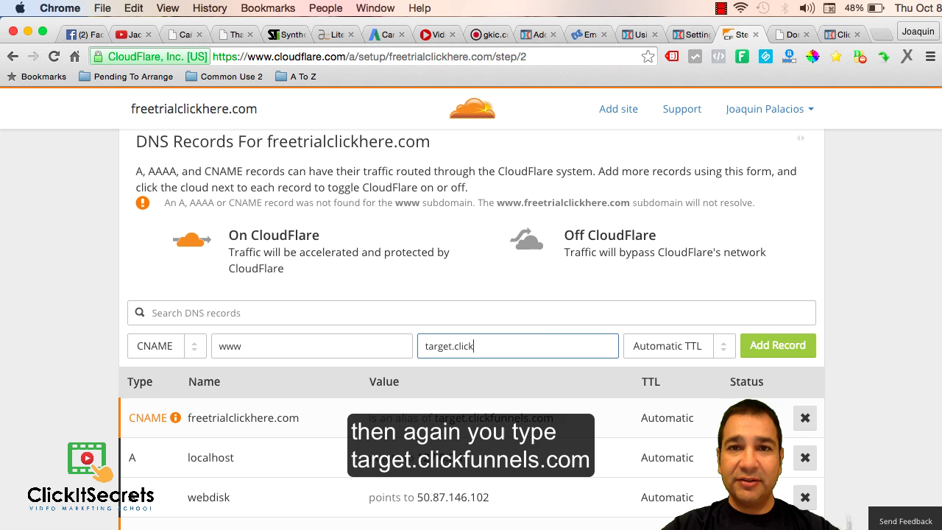
type("funnels.com")
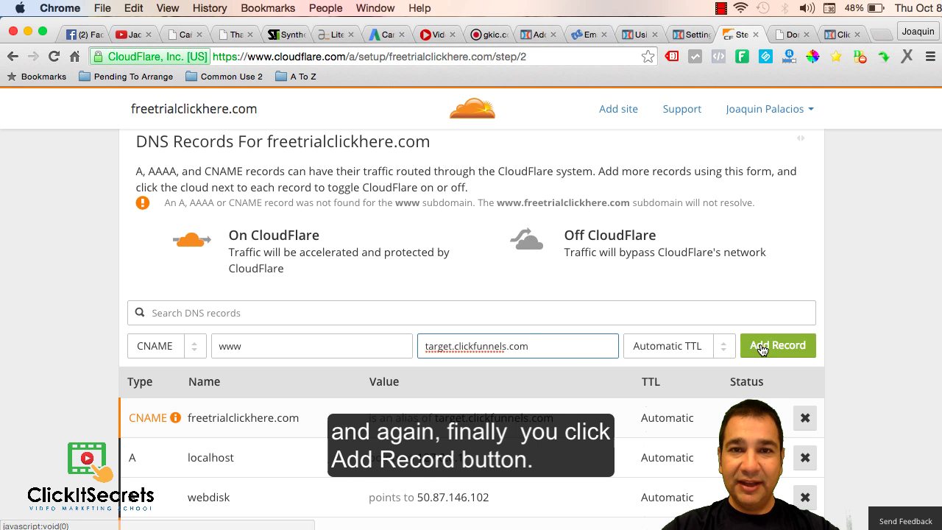
left_click(761, 346)
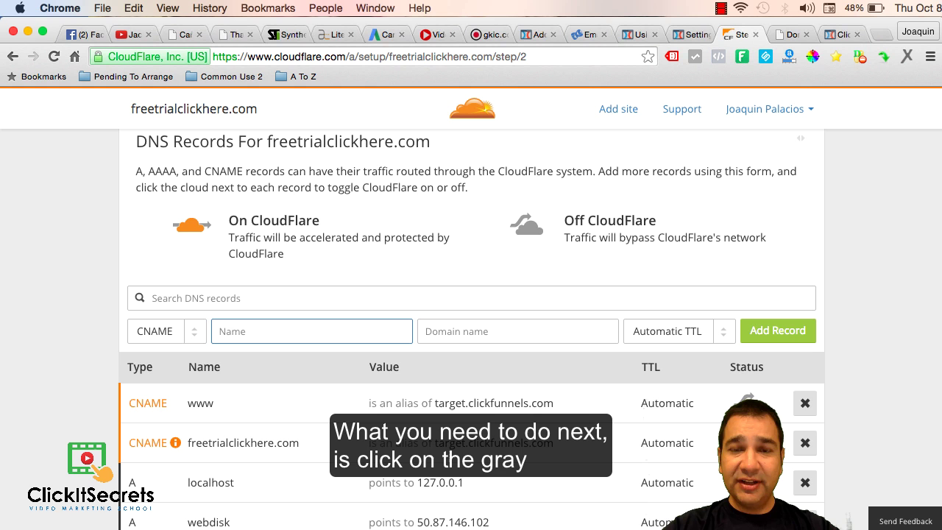
- Continue past the DNS records and select the $0/month Free plan
scroll(870, 416, "down", 3)
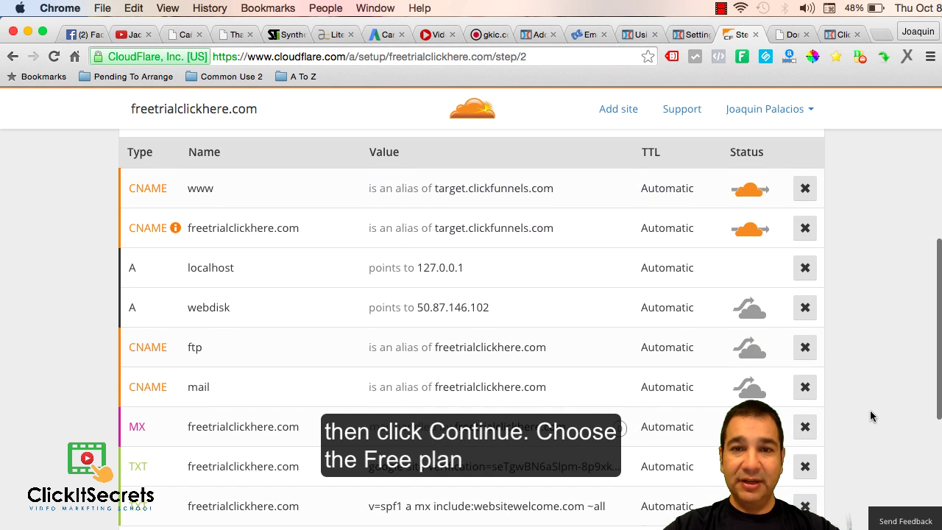
scroll(870, 415, "down", 3)
left_click(810, 437)
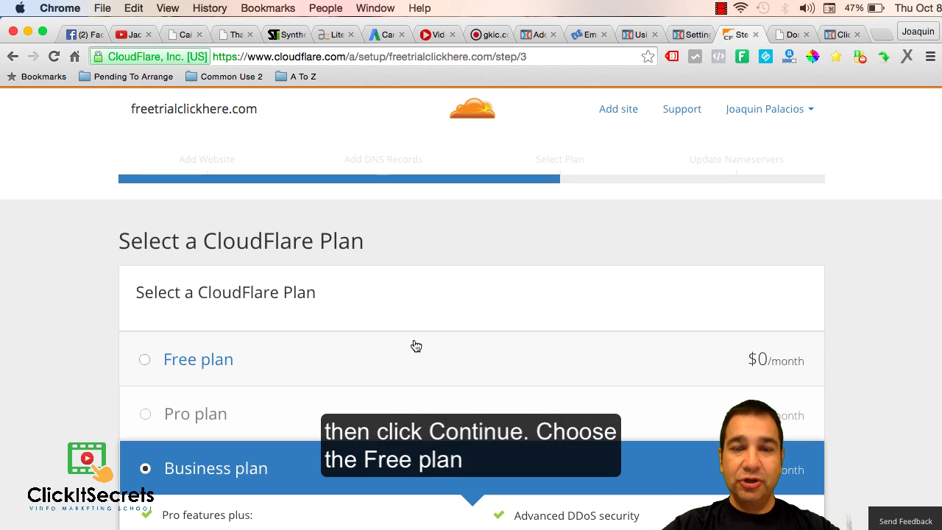
scroll(416, 346, "down", 2)
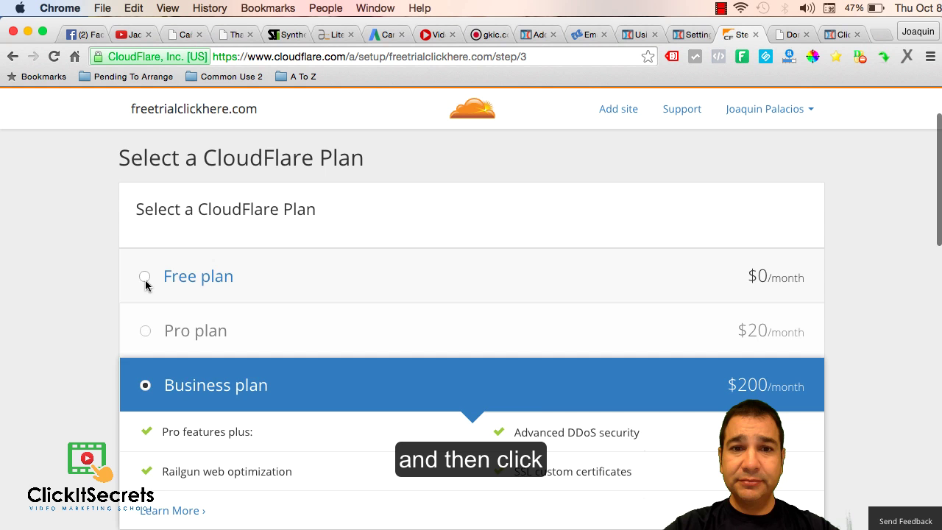
left_click(145, 278)
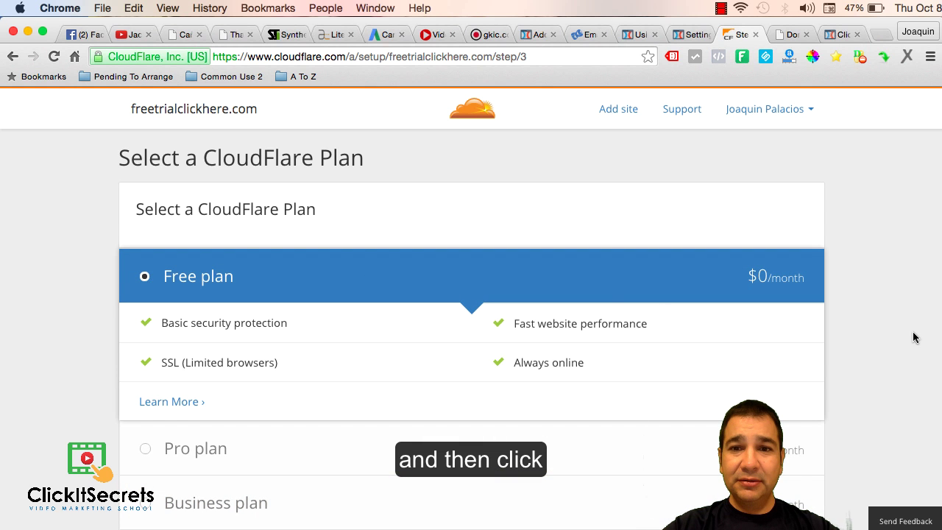
scroll(912, 336, "down", 5)
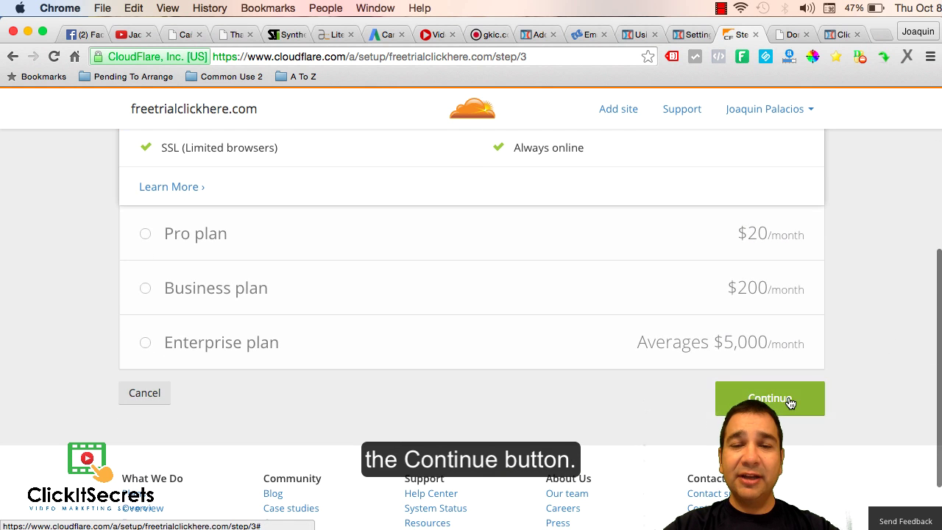
- Proceed with the Free plan, copy nameserver apollo.ns.cloudflare.com, and go to HostGator's domain list
left_click(789, 402)
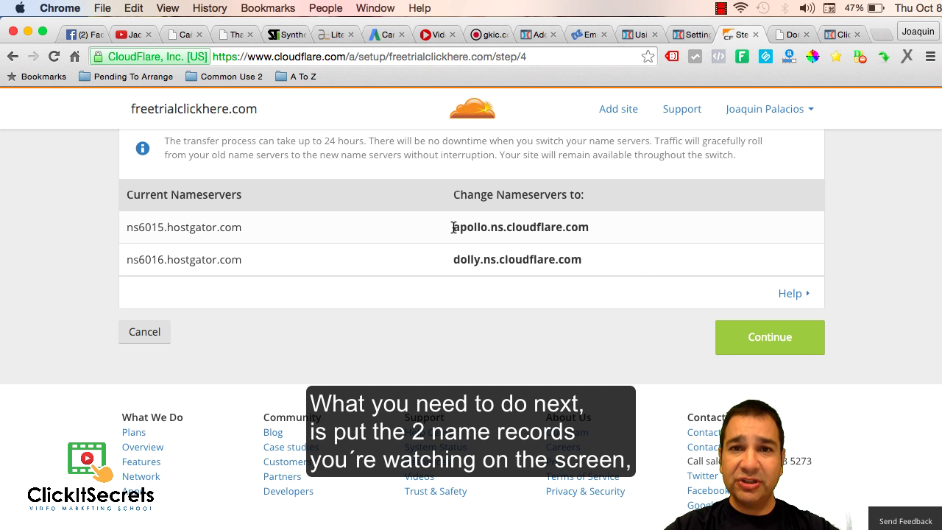
left_click_drag(452, 228, 586, 231)
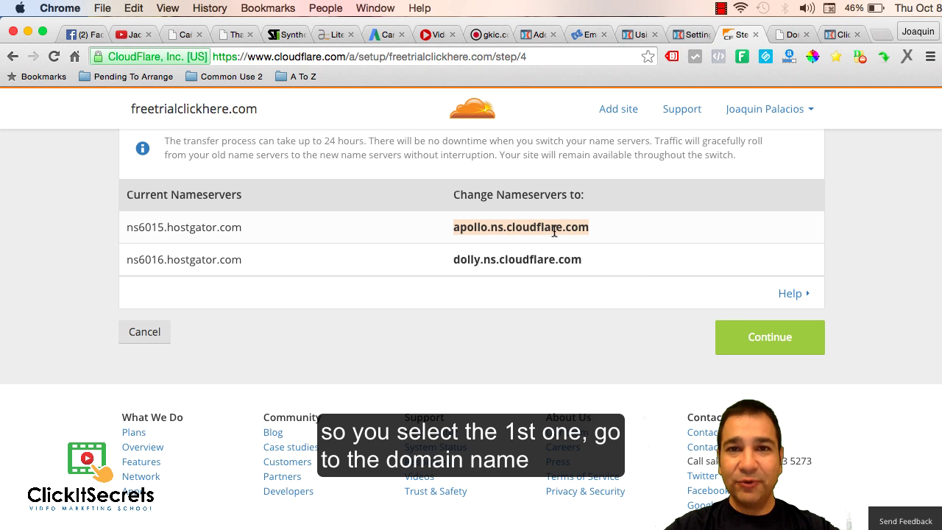
right_click(564, 228)
left_click(584, 237)
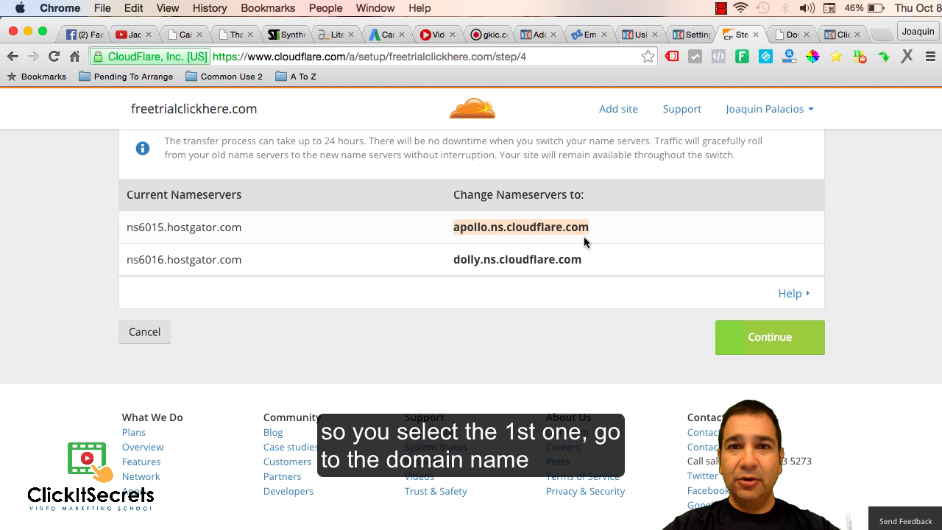
key("ctrl+Tab")
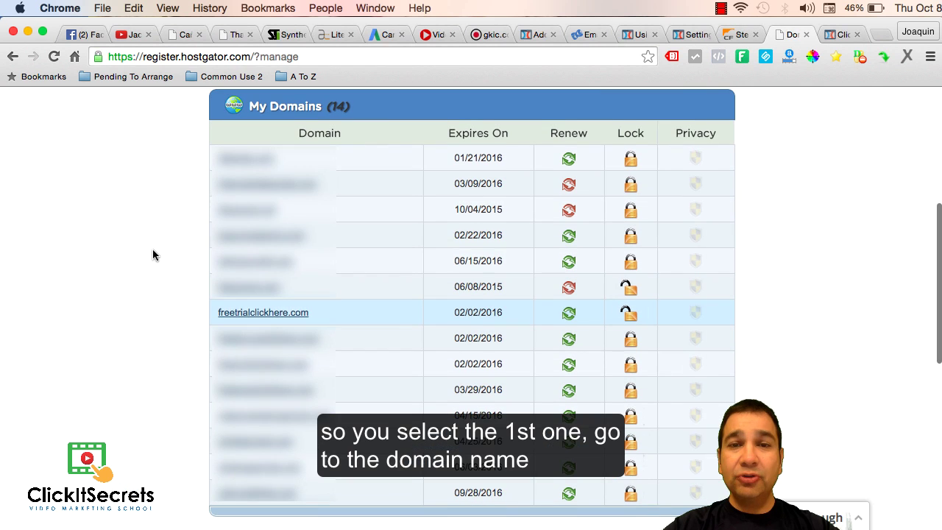
- Open freetrialclickhere.com's name servers in HostGator and replace Name Server 1 with apollo.ns.cloudflare.com
left_click(264, 314)
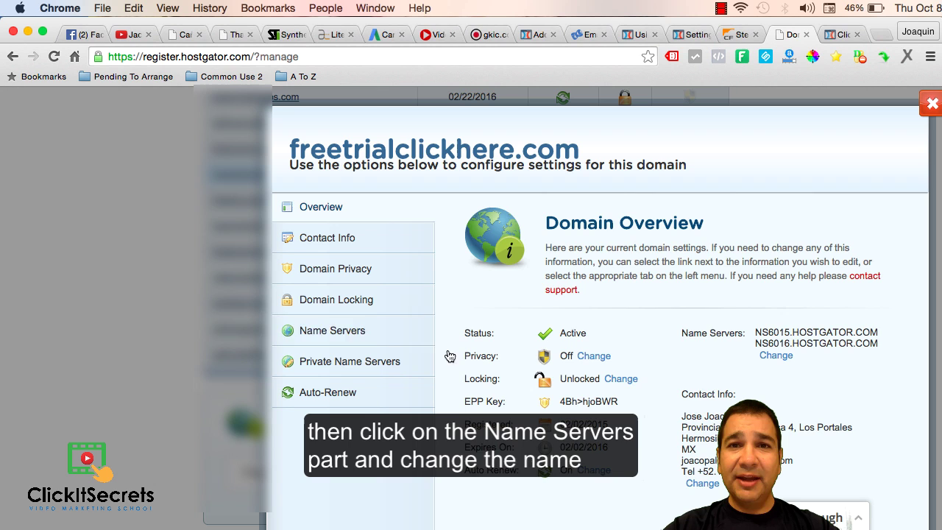
left_click(337, 332)
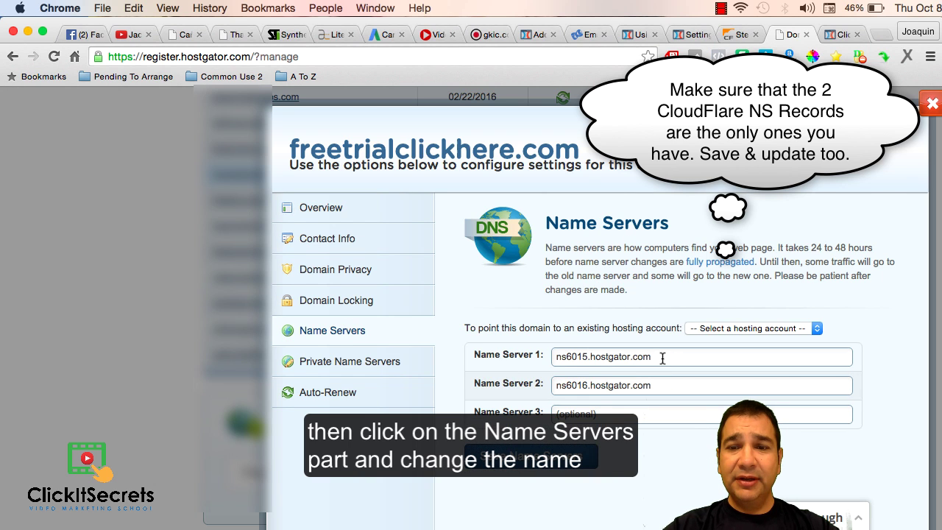
left_click_drag(662, 358, 557, 358)
key("BackSpace")
right_click(576, 361)
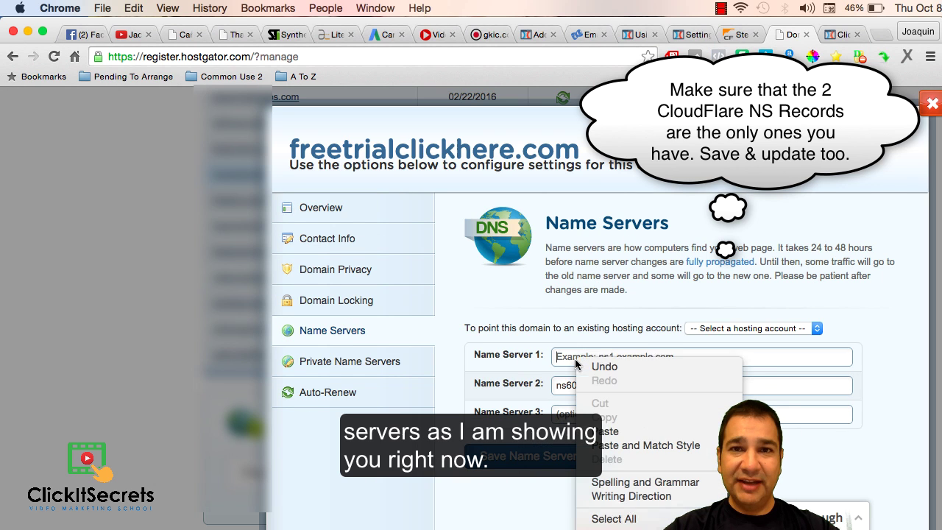
left_click(605, 432)
- Copy dolly.ns.cloudflare.com from CloudFlare and paste it in as Name Server 2
left_click(732, 33)
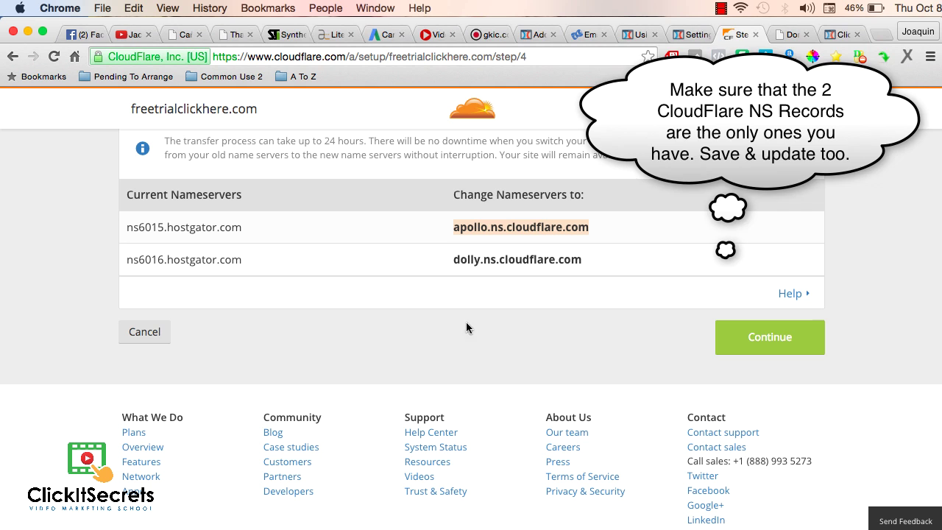
left_click_drag(452, 257, 579, 255)
right_click(565, 256)
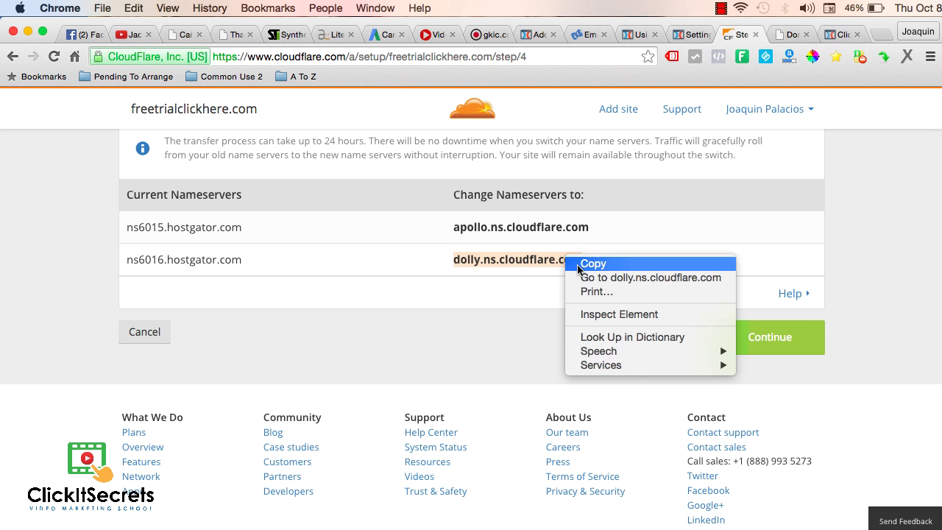
left_click(577, 264)
left_click(783, 34)
left_click_drag(657, 388, 542, 390)
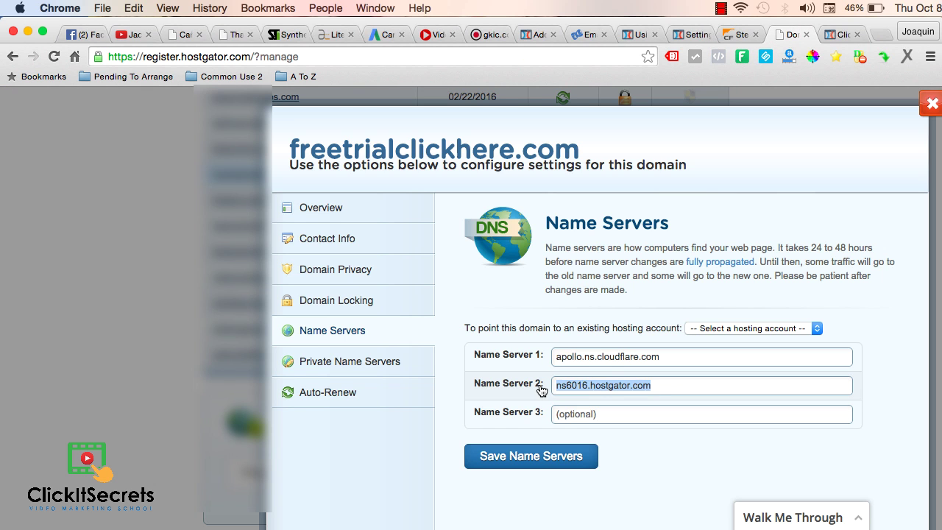
key("BackSpace")
right_click(577, 386)
left_click(610, 456)
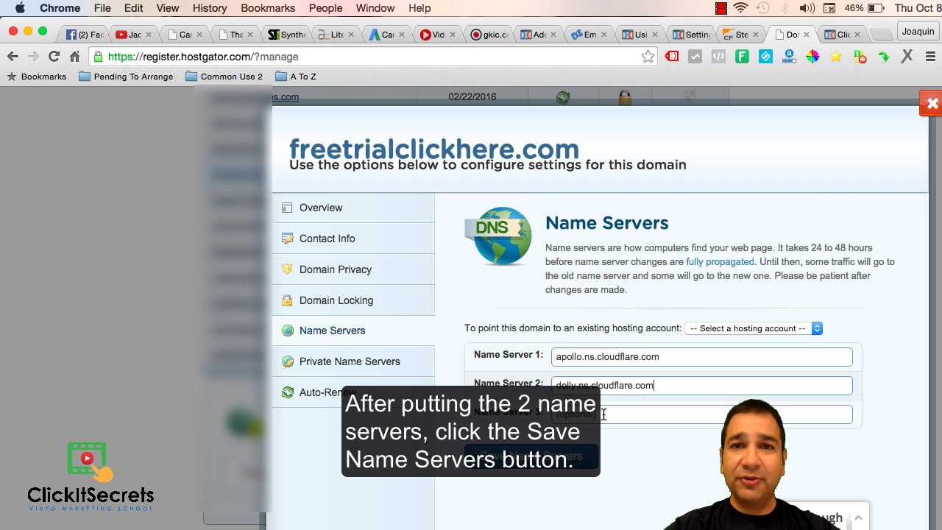
scroll(602, 414, "down", 3)
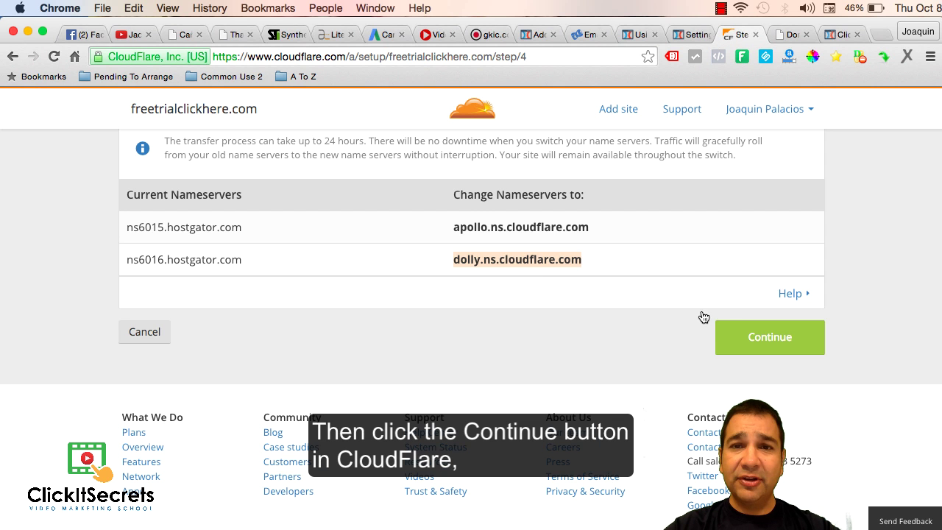
- Recheck nameservers so freetrialclickhere.com shows Active, then view its Full SSL setting on the Crypto page
left_click(749, 334)
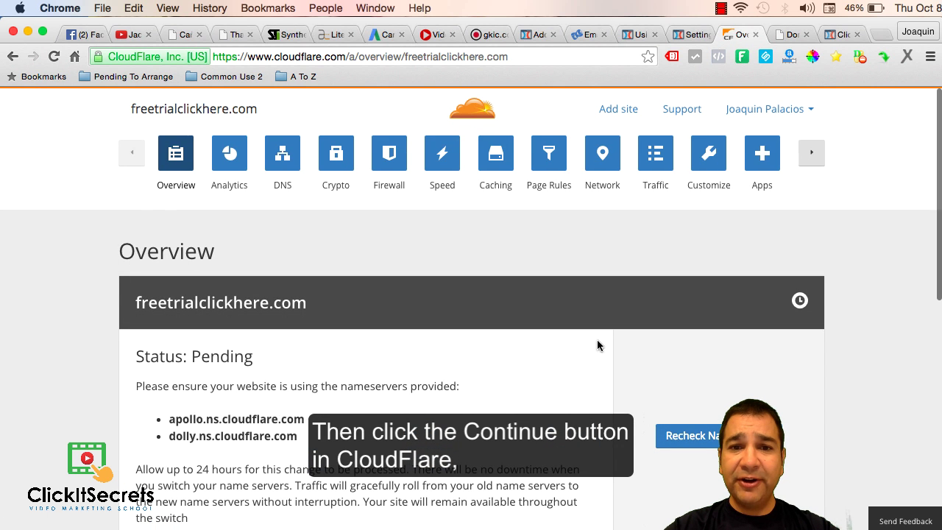
scroll(597, 344, "down", 3)
left_click(704, 312)
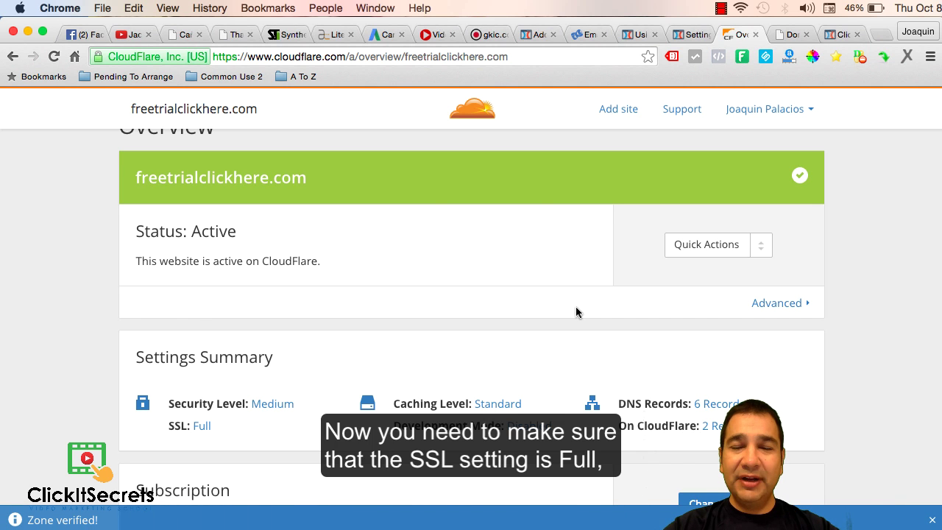
scroll(376, 272, "down", 4)
scroll(377, 275, "down", 1)
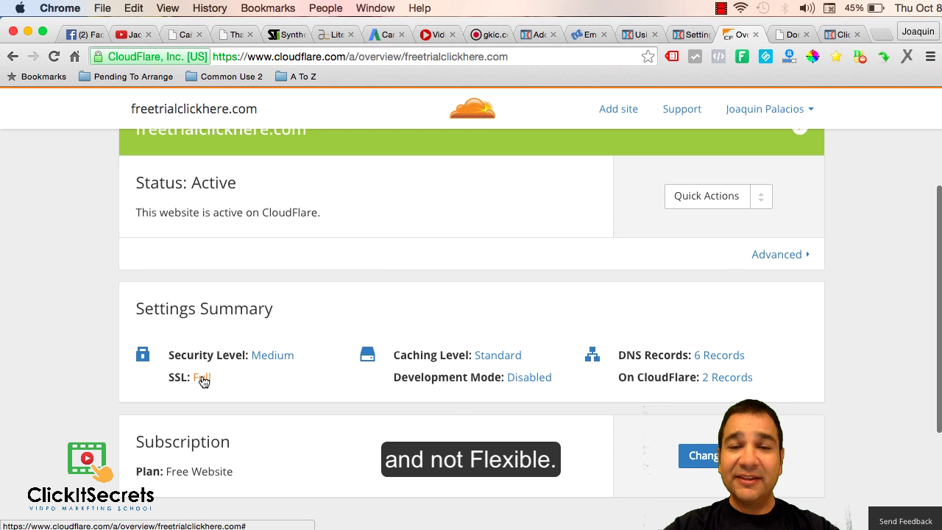
left_click(202, 378)
scroll(565, 224, "up", 3)
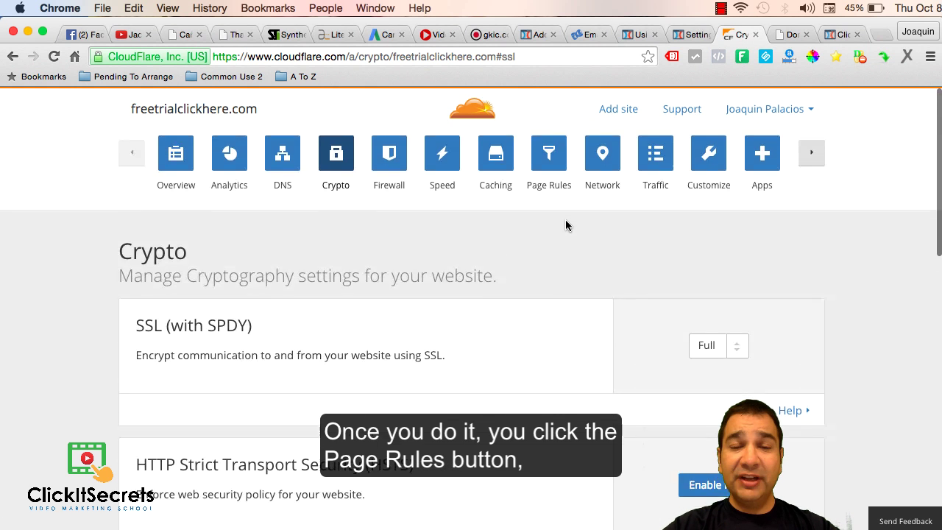
left_click(549, 155)
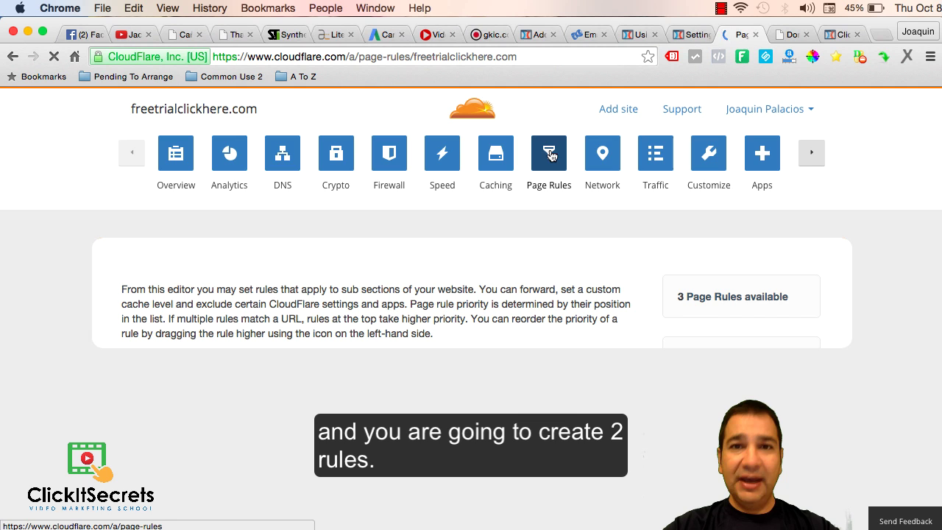
scroll(573, 343, "down", 2)
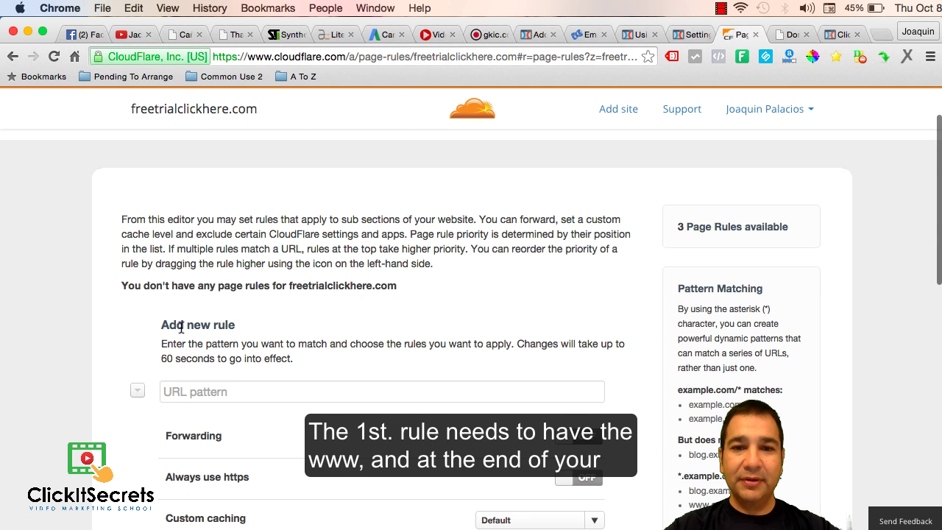
left_click(228, 392)
type("w")
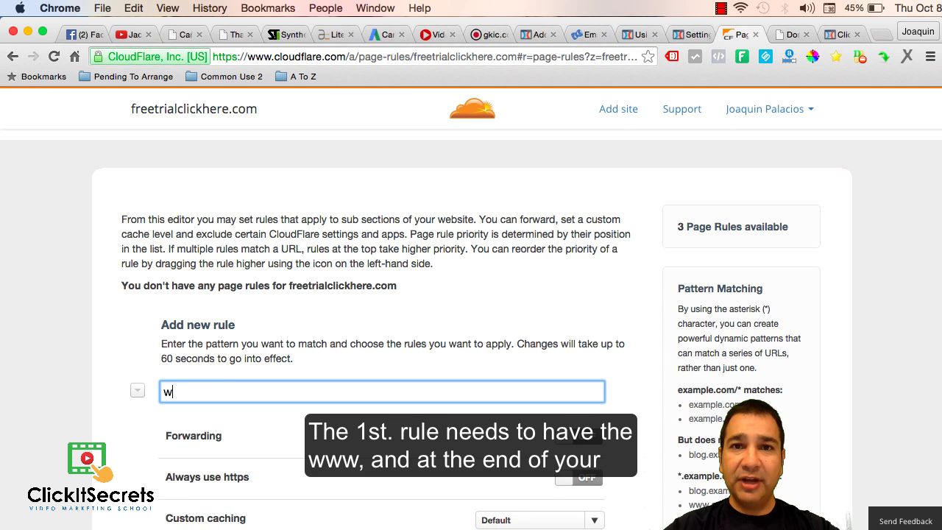
type("ww.freetr")
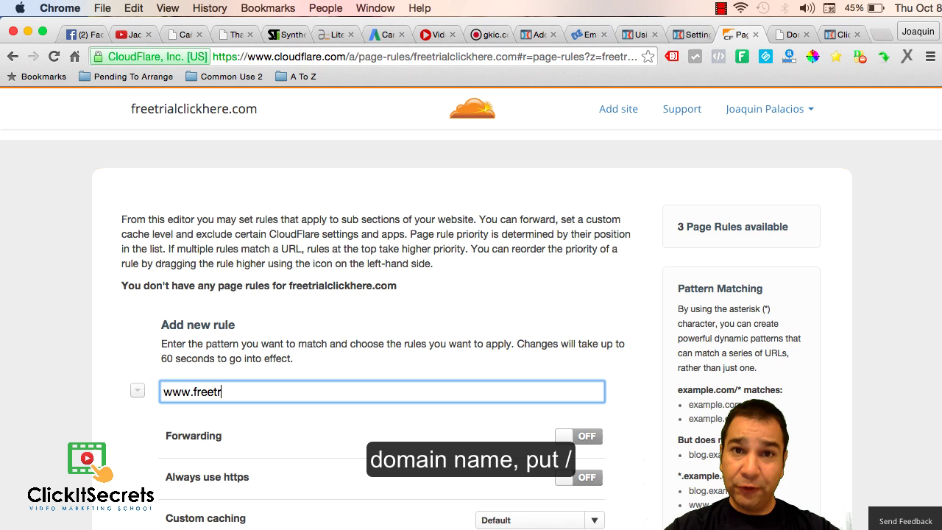
type("ialclickhere")
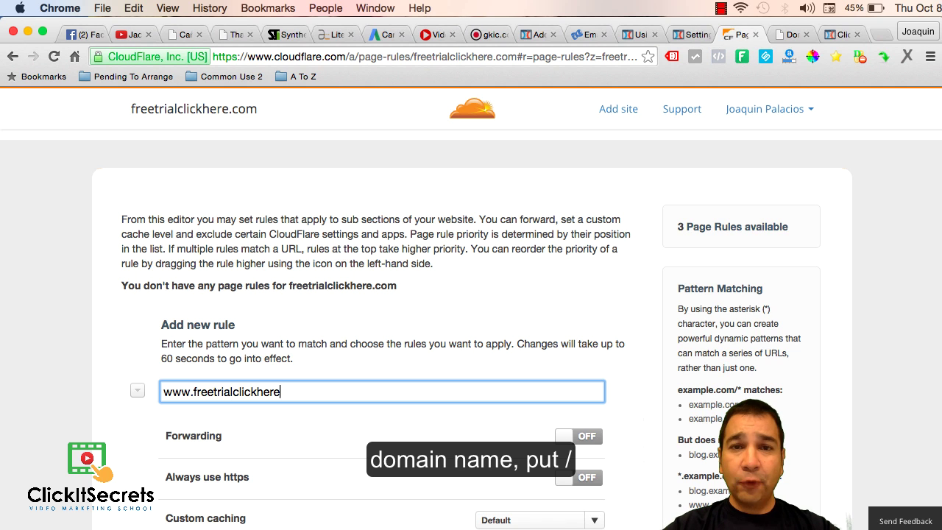
type(".com/*")
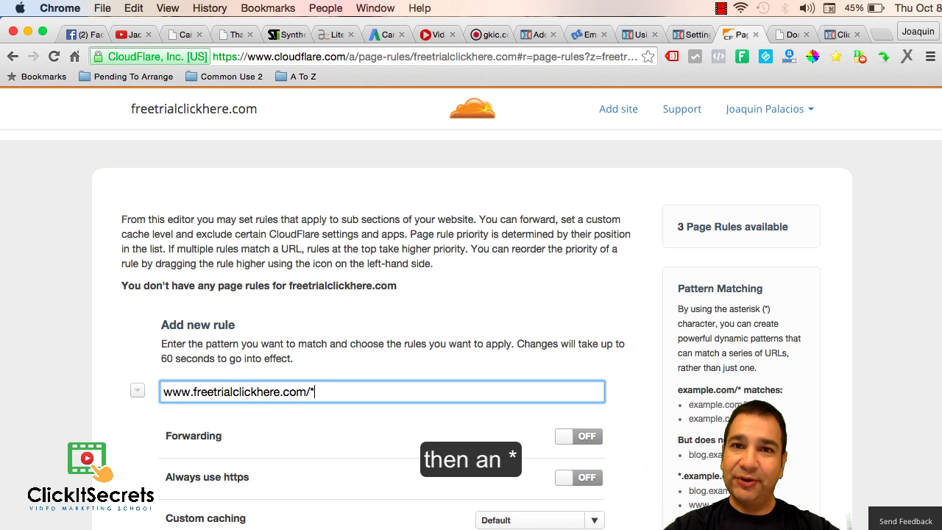
left_click(585, 437)
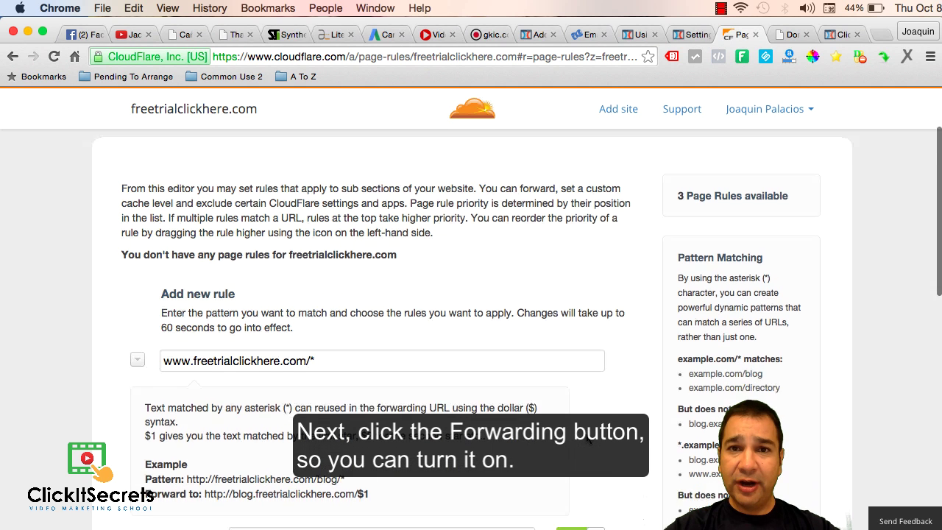
scroll(421, 388, "down", 5)
left_click(420, 388)
type("h")
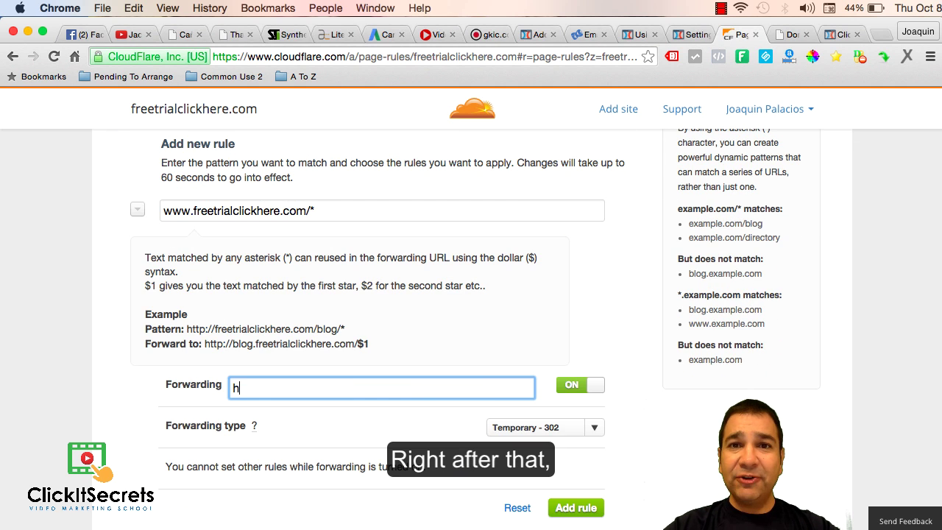
type("ttps://")
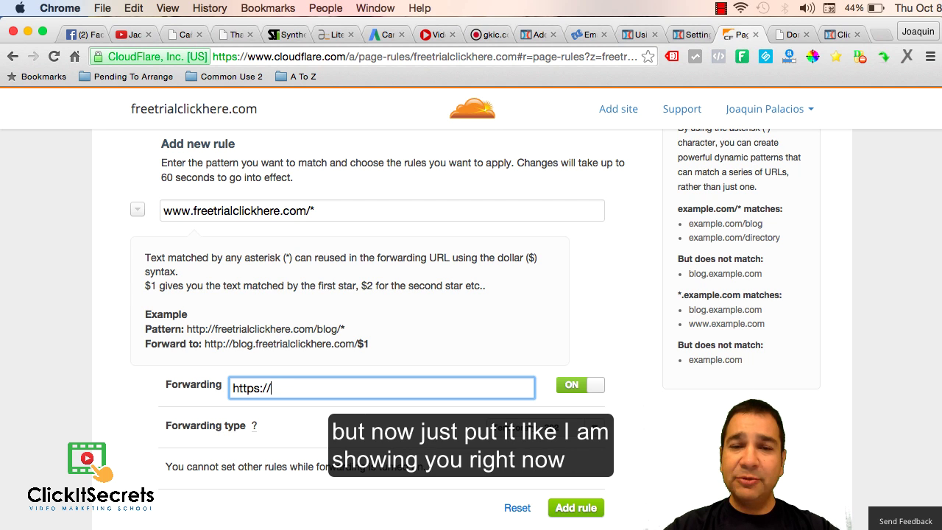
type("freetri")
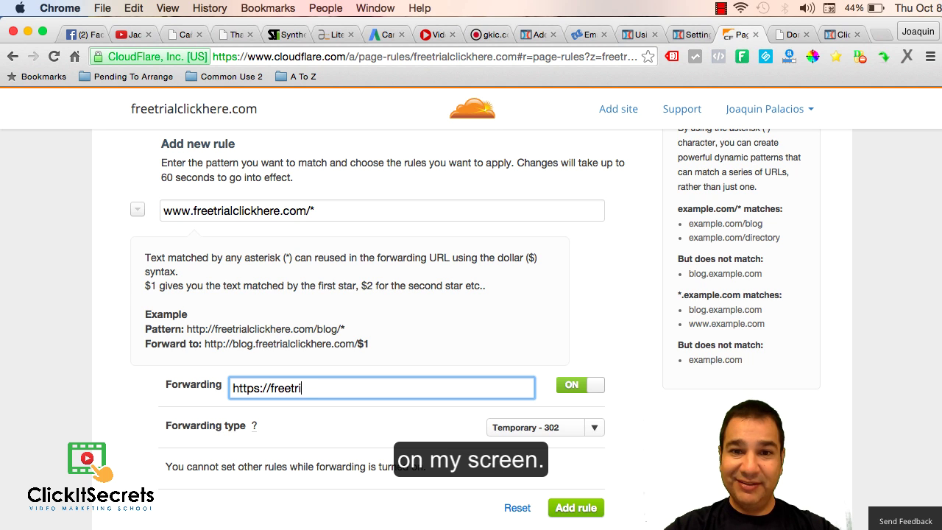
type("alclick")
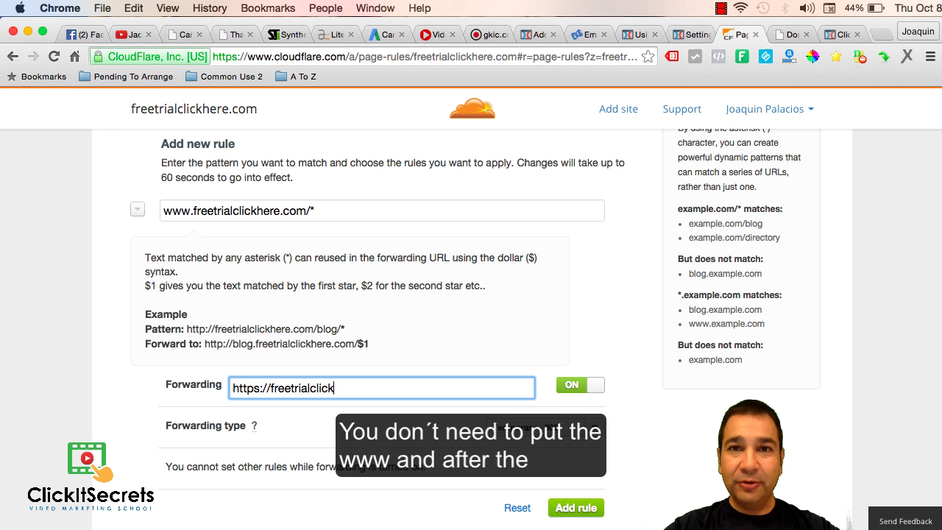
type("here.")
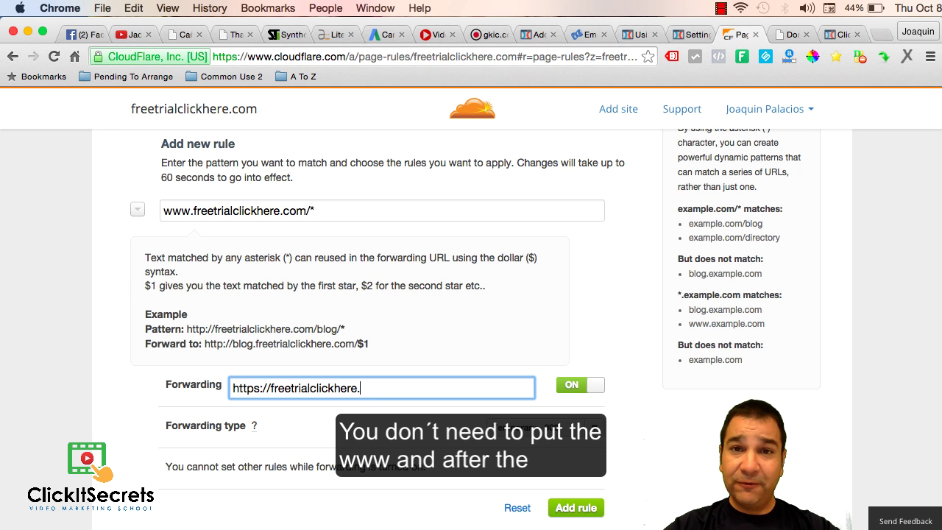
type("com/$1")
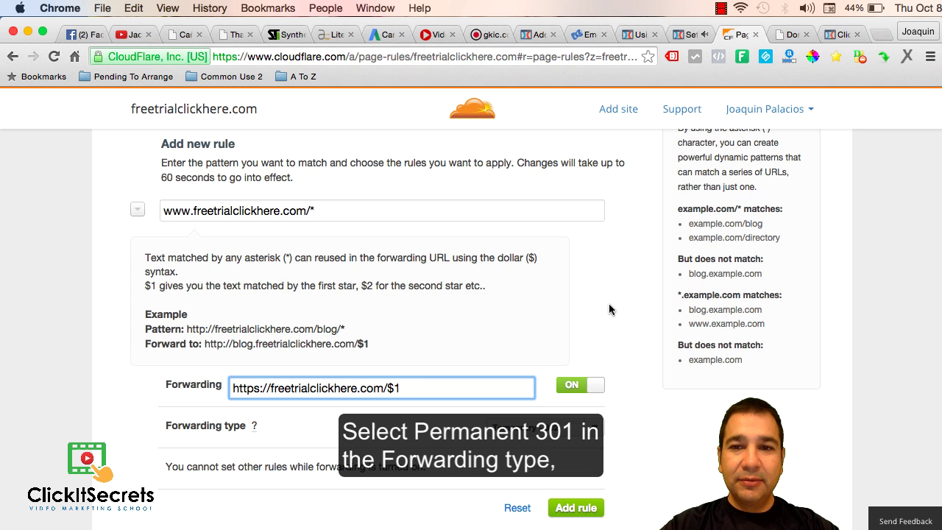
scroll(609, 305, "down", 2)
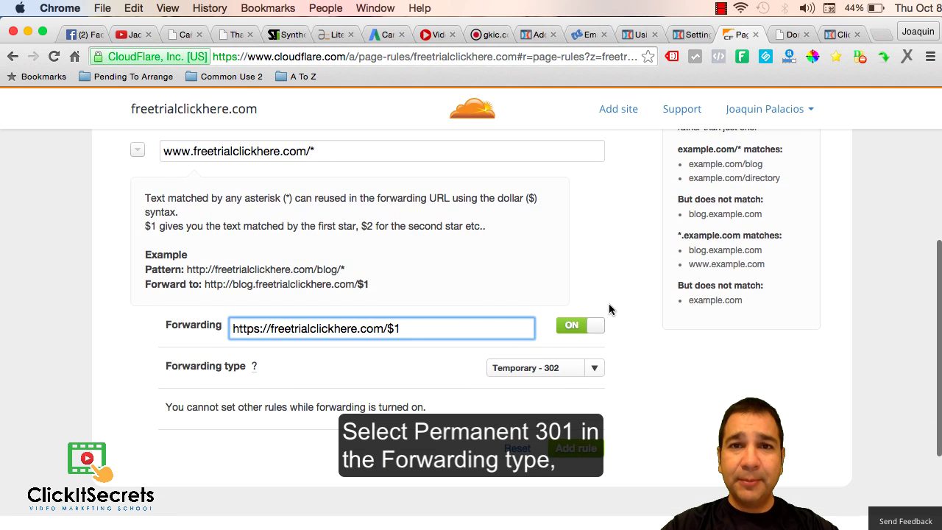
left_click(561, 368)
left_click(538, 405)
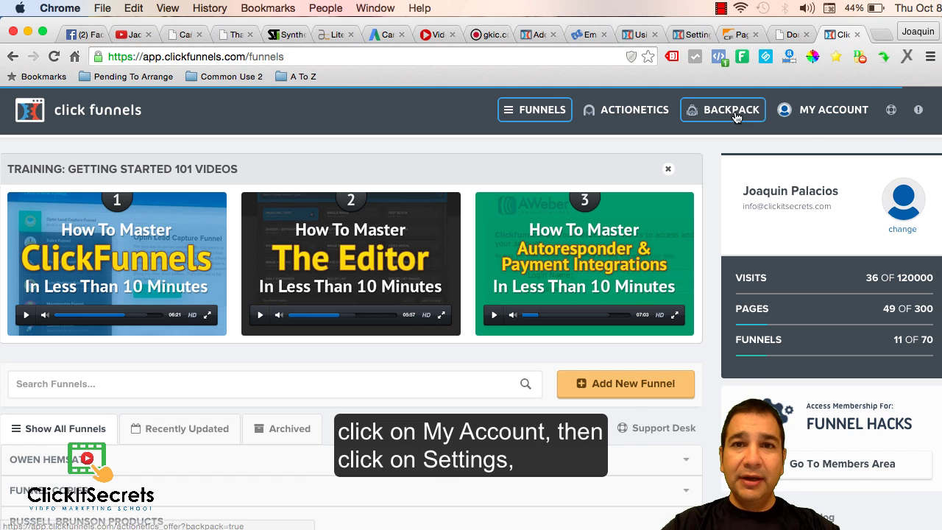
- Go to the Custom Domains section of the ClickFunnels account settings
mouse_move(825, 111)
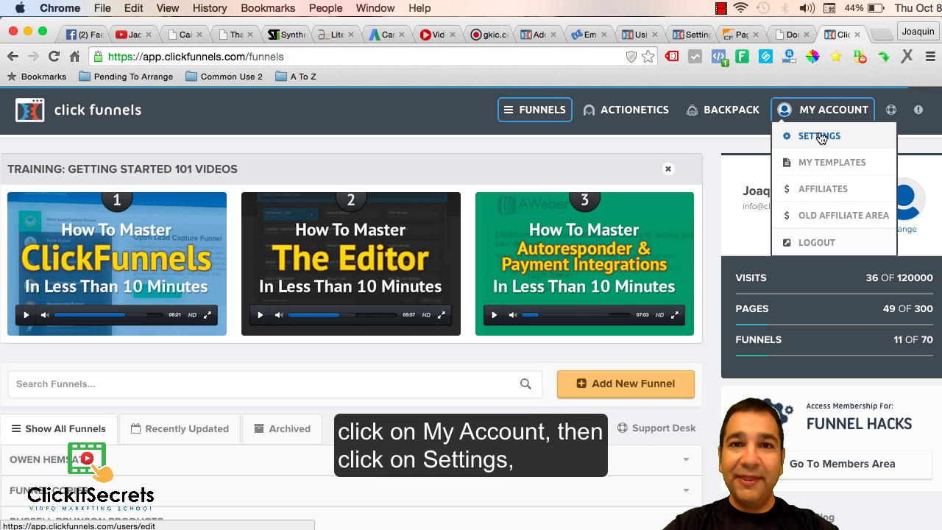
left_click(821, 139)
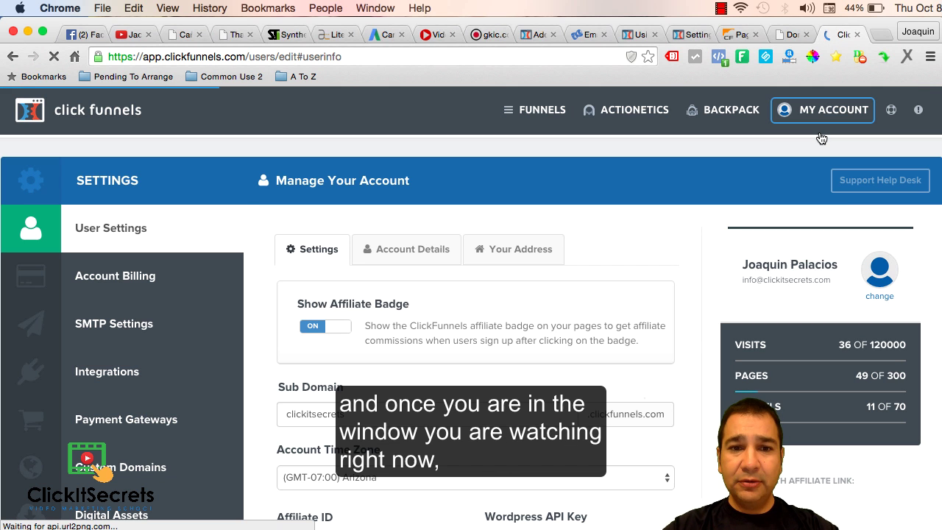
left_click(150, 465)
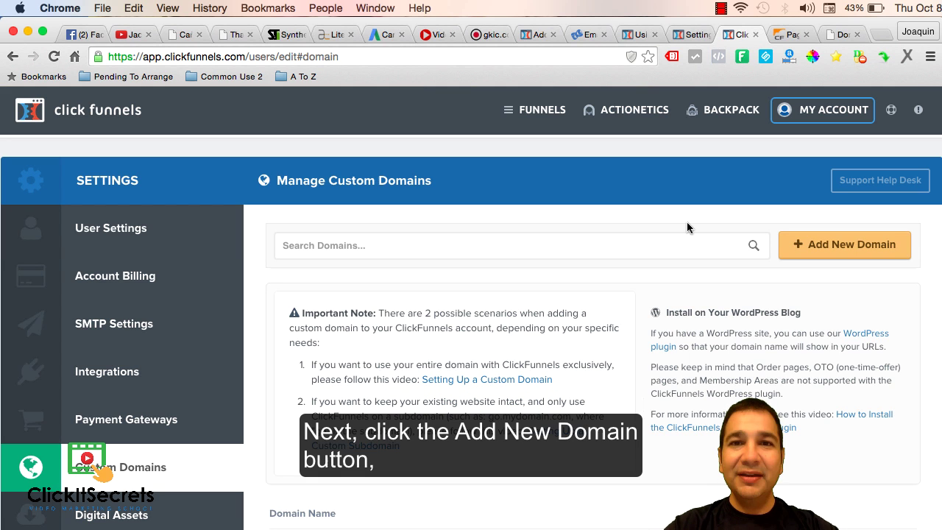
- Create custom domain freetrialclickhere.com with SSL, using Squeeze Page for root and 404
left_click(821, 244)
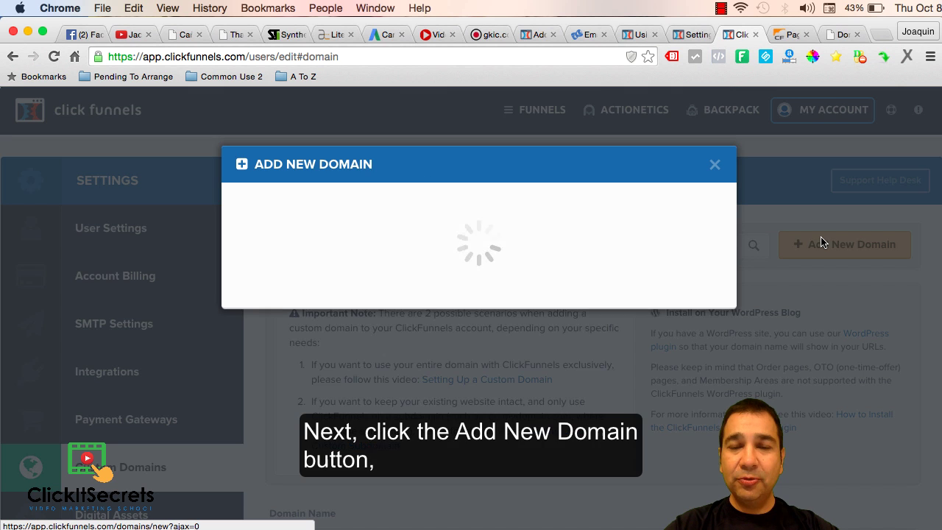
type("freetrialclickhere.com")
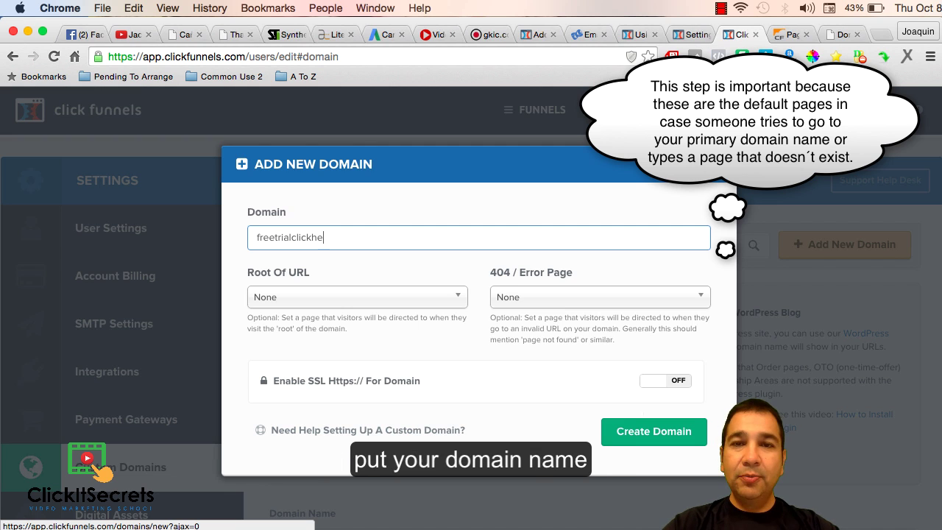
left_click(457, 298)
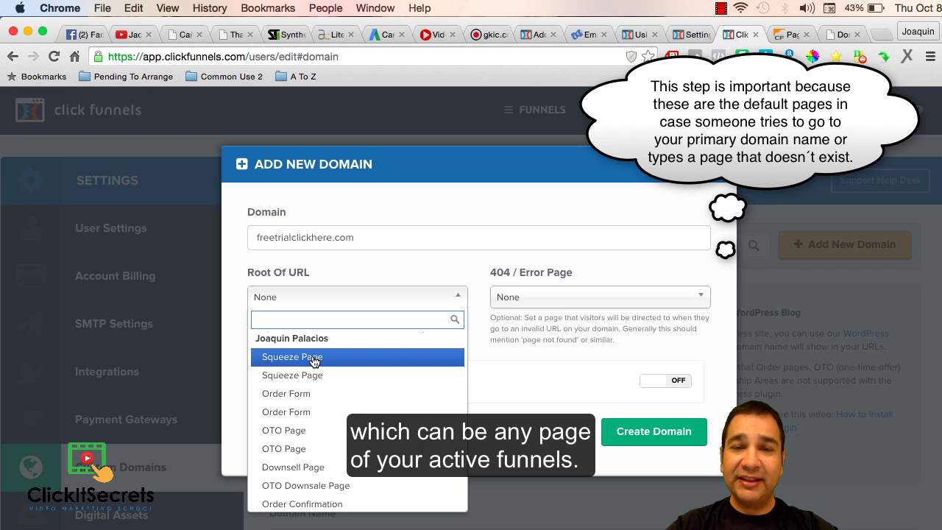
left_click(313, 359)
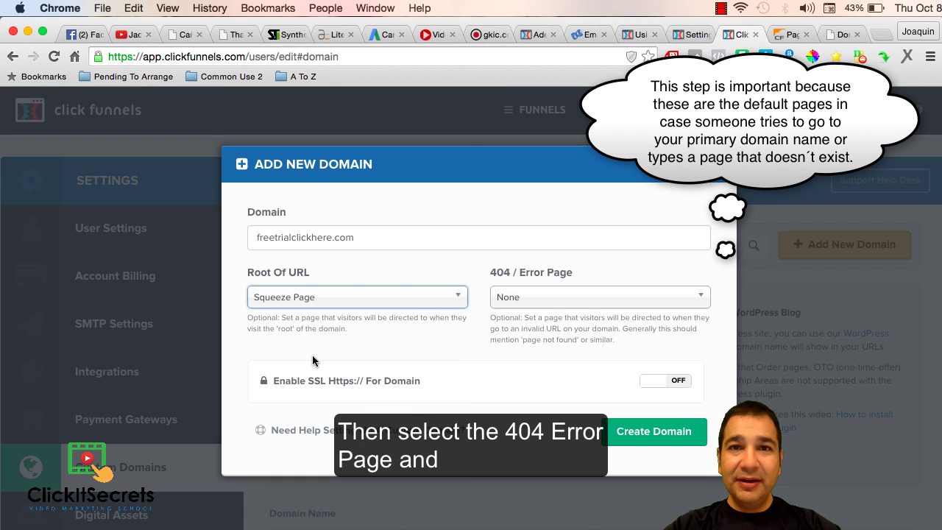
left_click(548, 298)
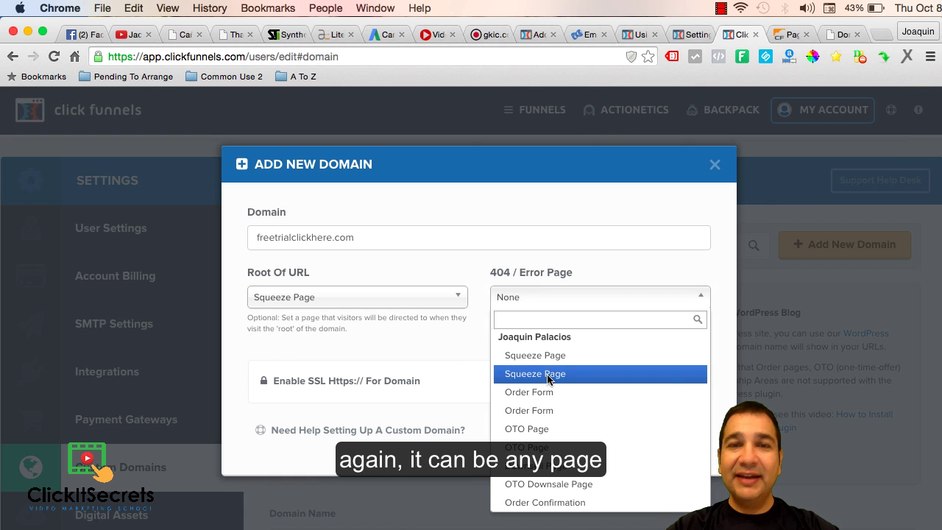
left_click(547, 375)
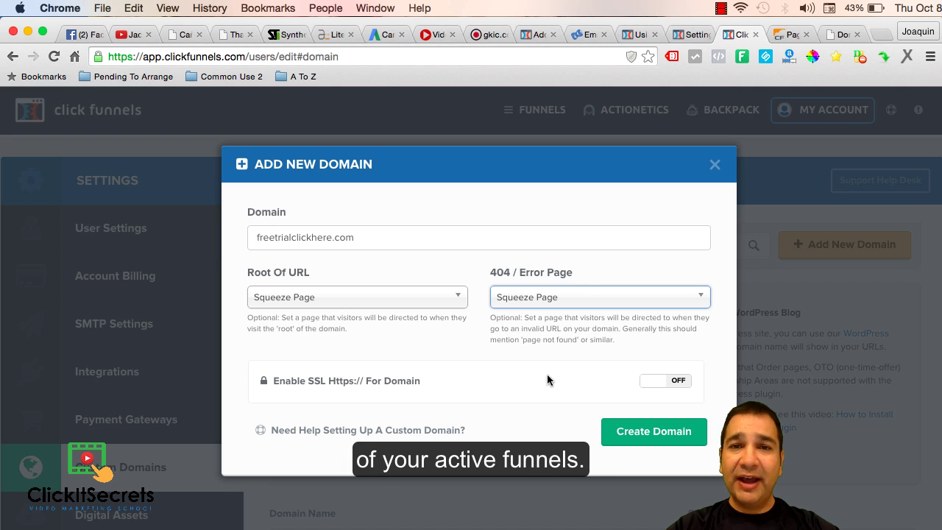
left_click(682, 385)
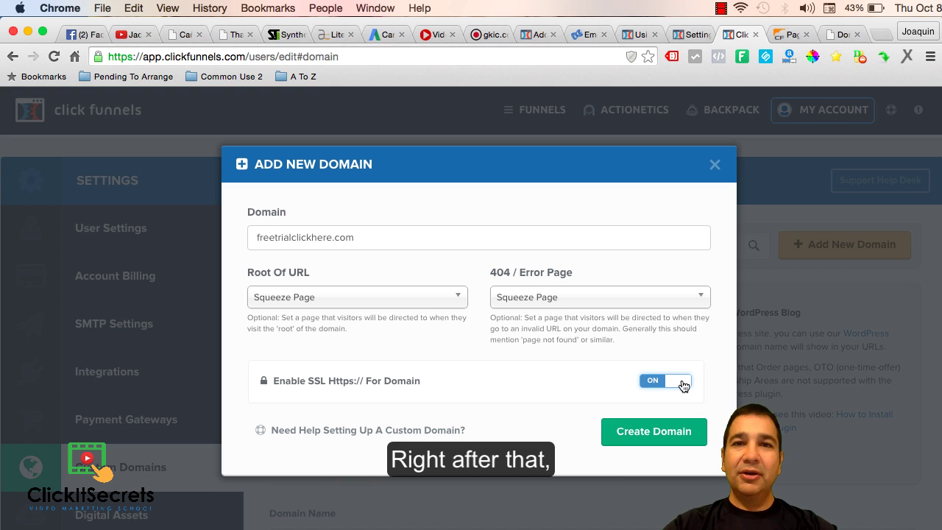
left_click(643, 432)
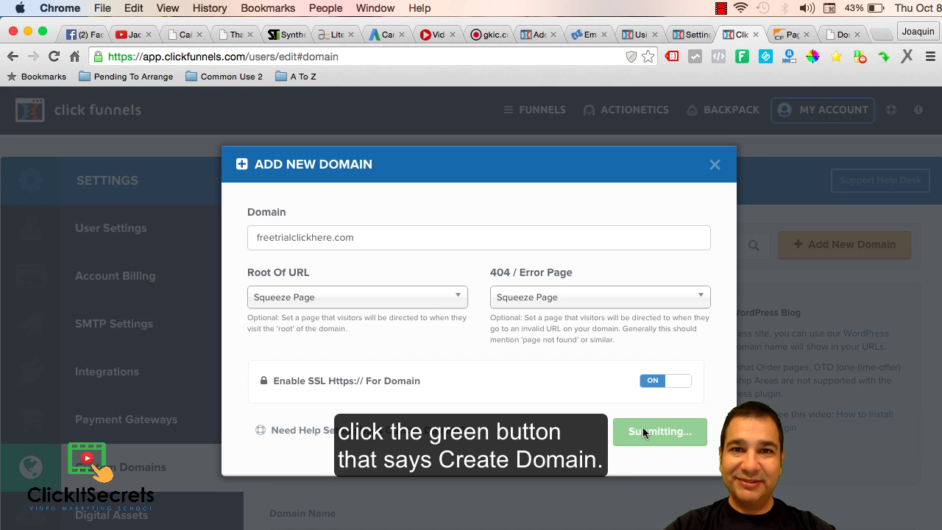
scroll(643, 432, "down", 3)
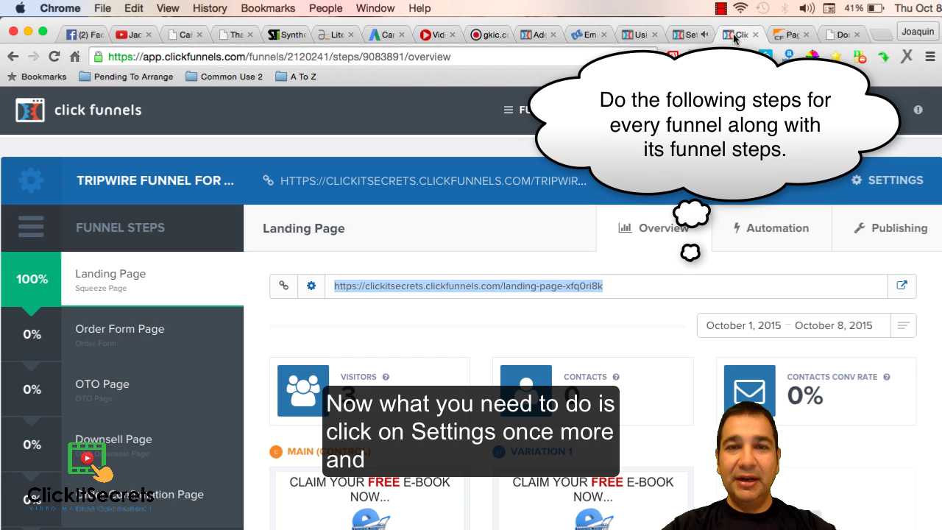
- Set the tripwire funnel's Domain to freetrialclickhere.com and save the funnel settings
left_click(870, 194)
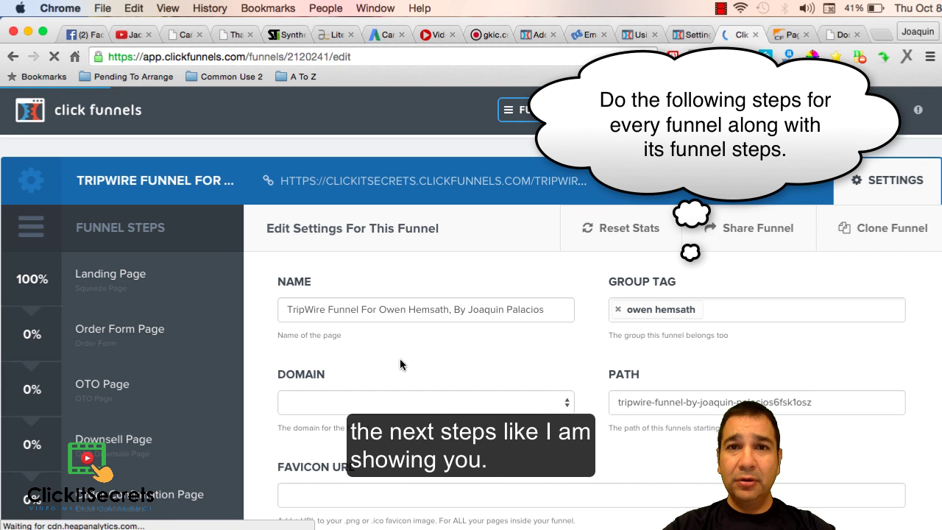
scroll(424, 366, "down", 1)
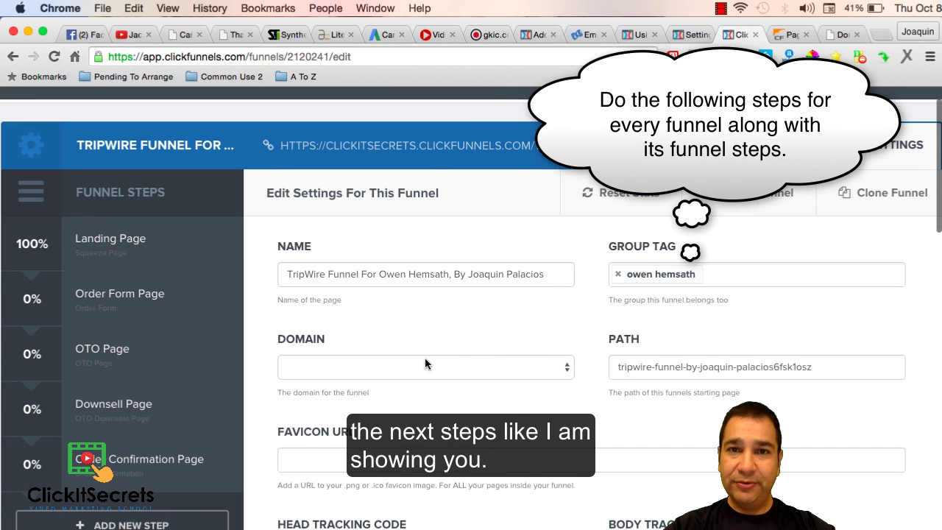
left_click(481, 363)
left_click(503, 379)
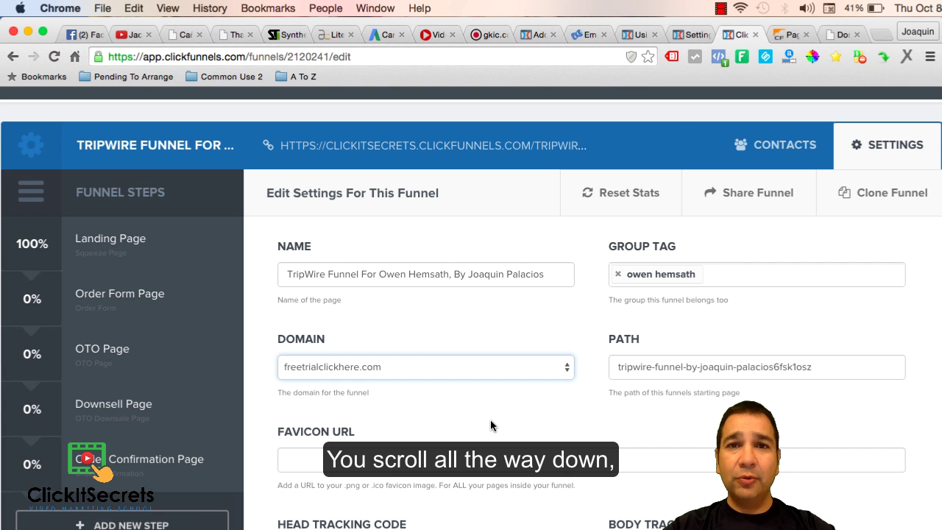
scroll(792, 388, "down", 15)
scroll(791, 388, "down", 5)
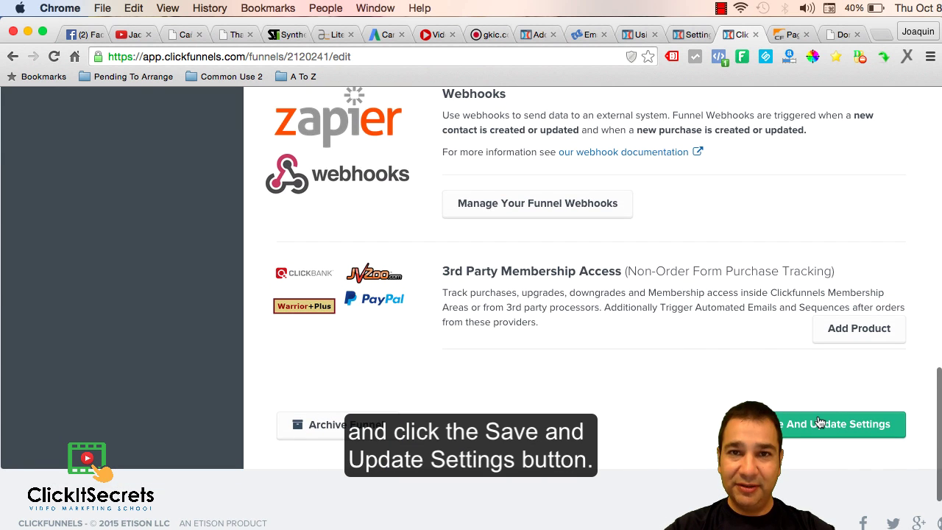
left_click(824, 424)
- Give the squeeze page the freetrialclickhere.com domain, update it, and preview it live
scroll(442, 412, "down", 6)
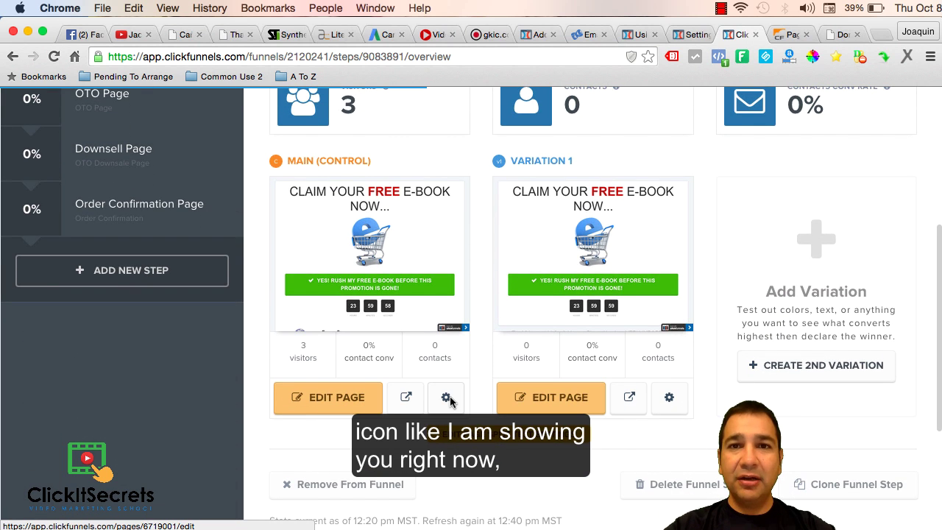
left_click(447, 397)
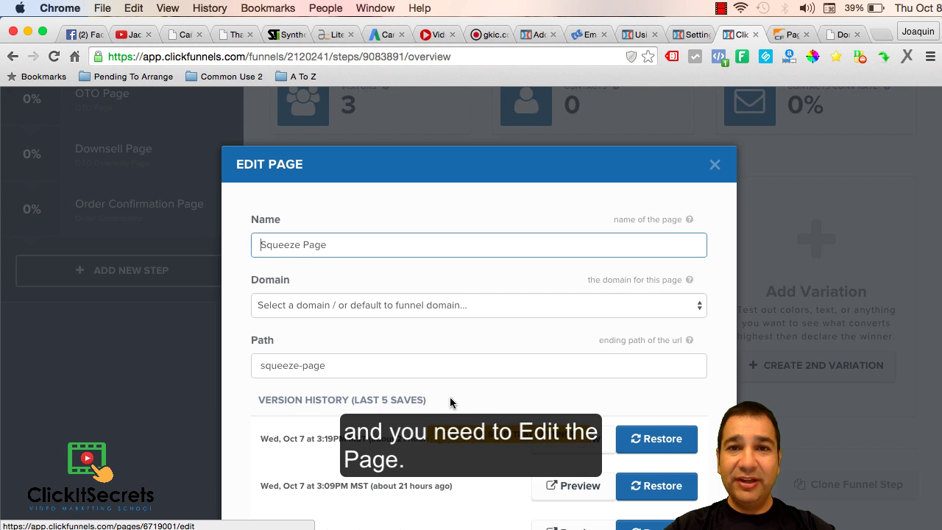
scroll(450, 401, "down", 3)
left_click(506, 234)
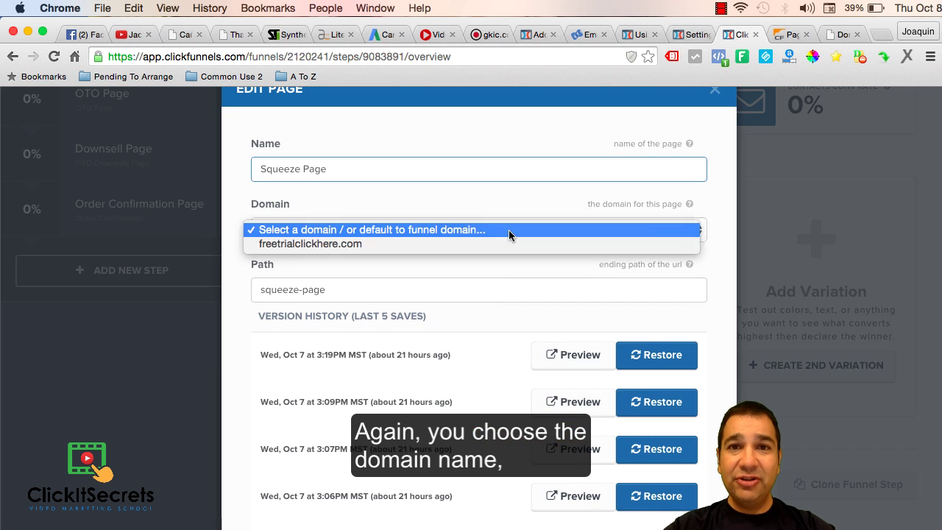
left_click(504, 243)
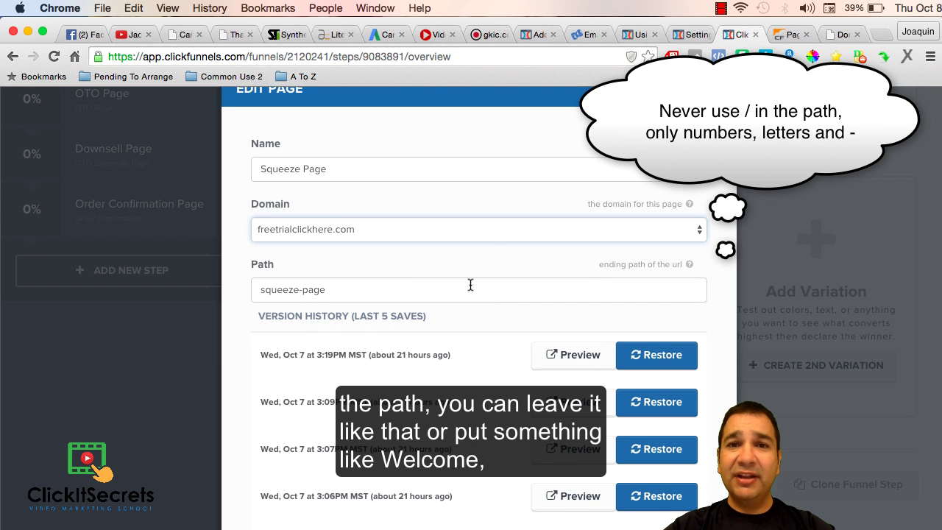
left_click(480, 288)
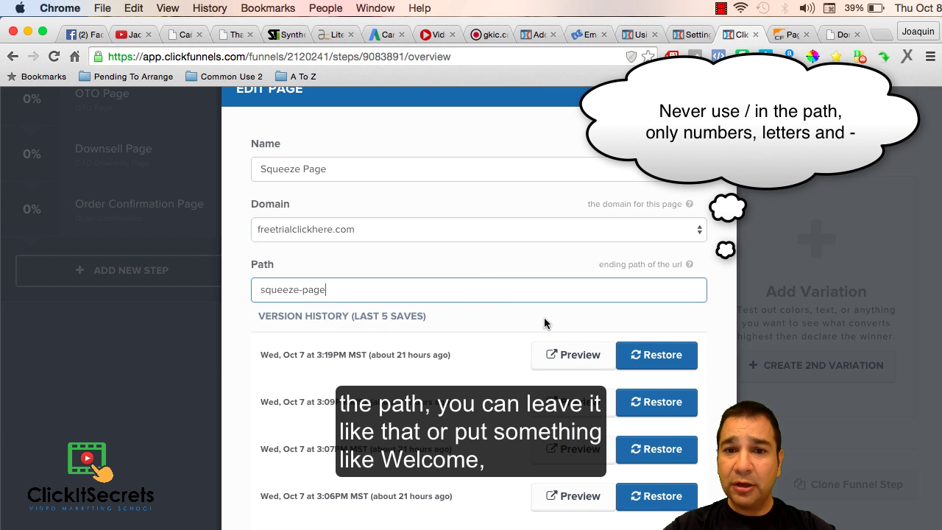
scroll(566, 347, "down", 3)
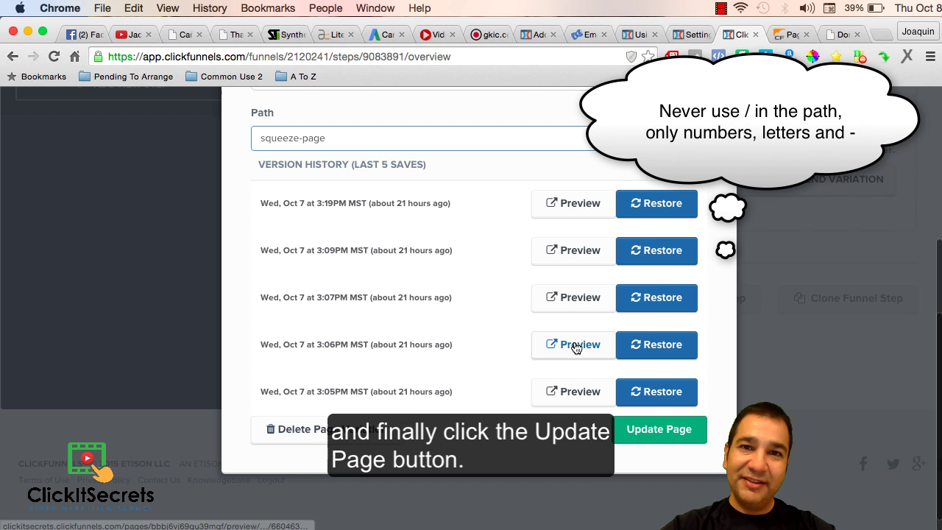
left_click(650, 429)
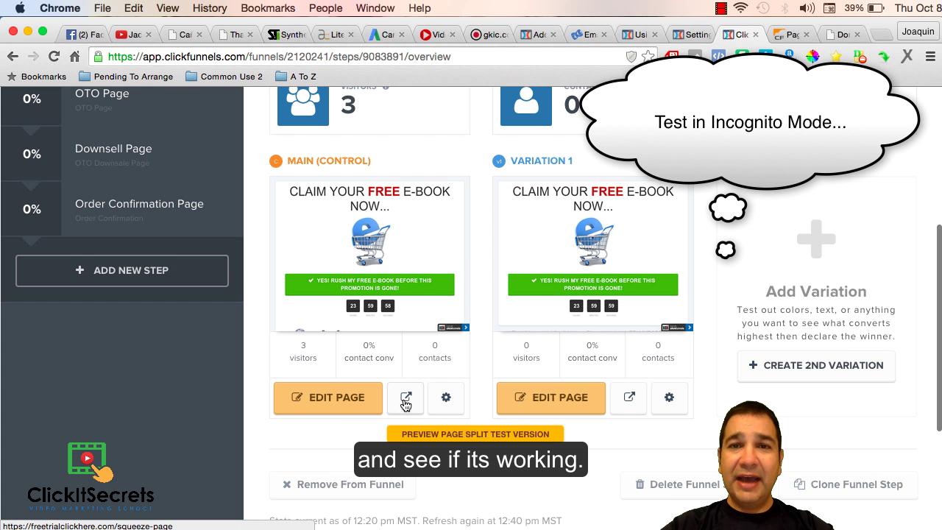
left_click(405, 398)
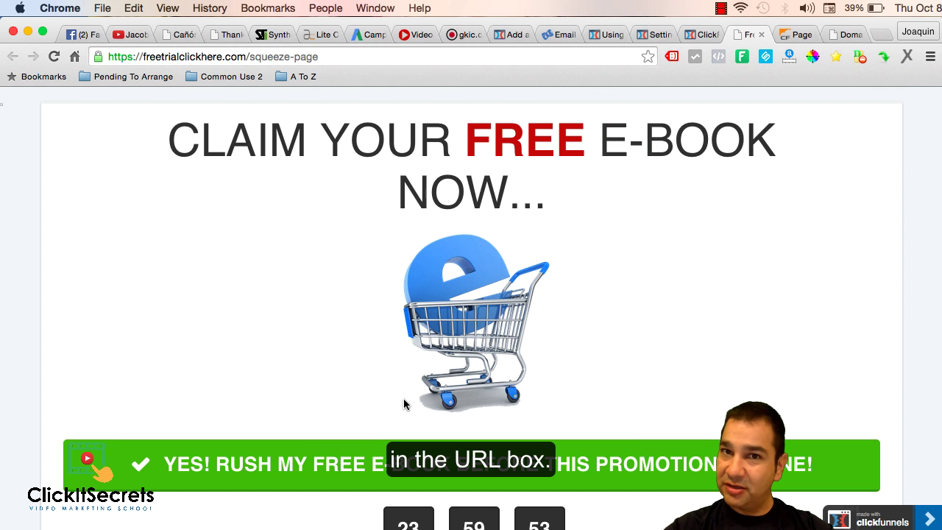
- Replace the squeeze page path 'squeeze-page' with 'Welcome' and update the page
key("super+w")
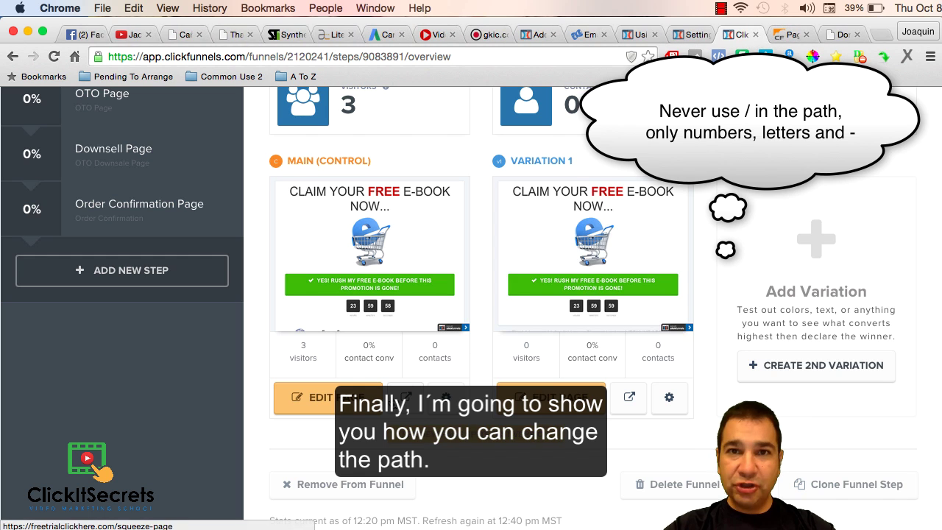
left_click(448, 397)
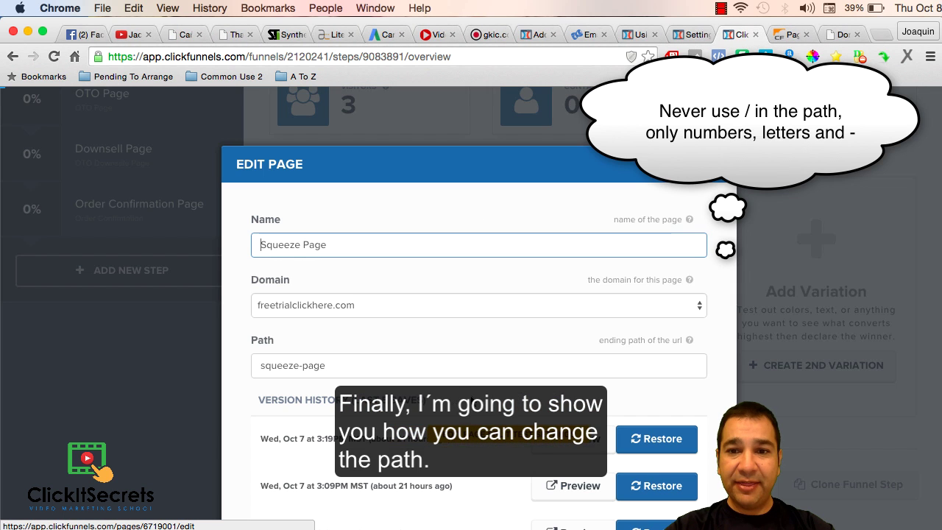
double_click(422, 367)
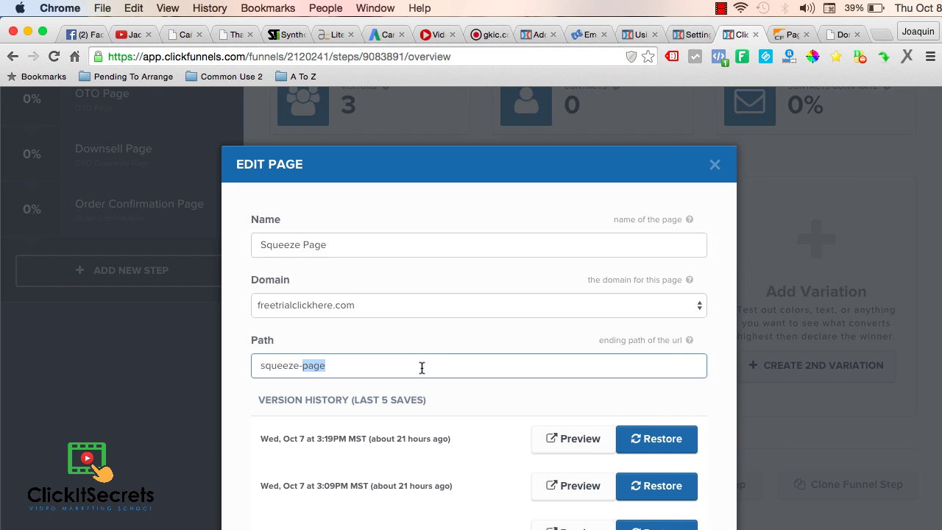
key("BackSpace")
key("BackSpace")
key("BackSpace")
key("BackSpace")
key("BackSpace")
key("BackSpace")
key("BackSpace")
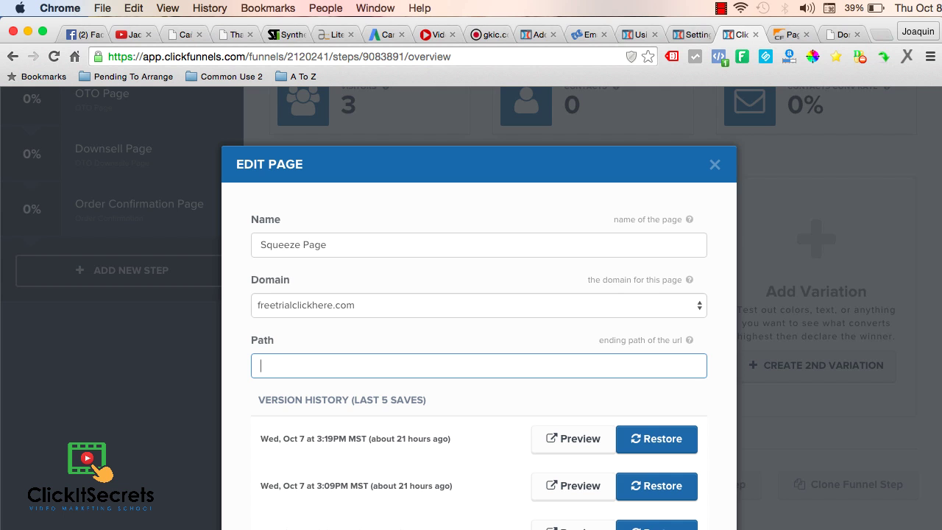
type("Welcome")
scroll(506, 382, "down", 5)
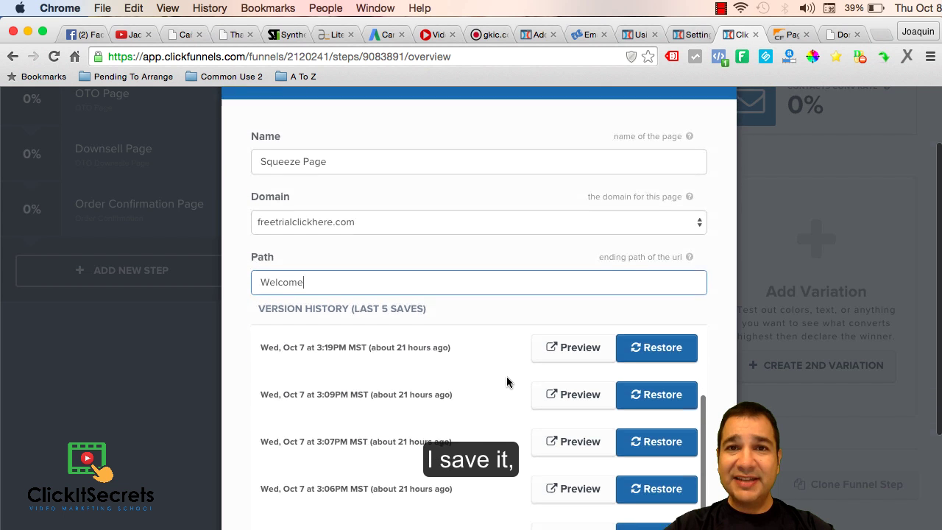
left_click(671, 430)
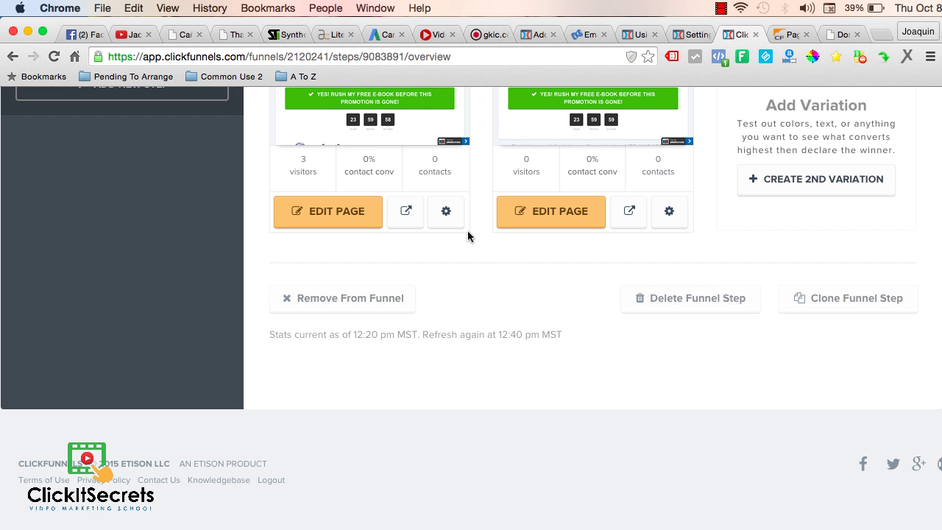
- Preview the live squeeze page at freetrialclickhere.com/welcome
scroll(467, 234, "up", 6)
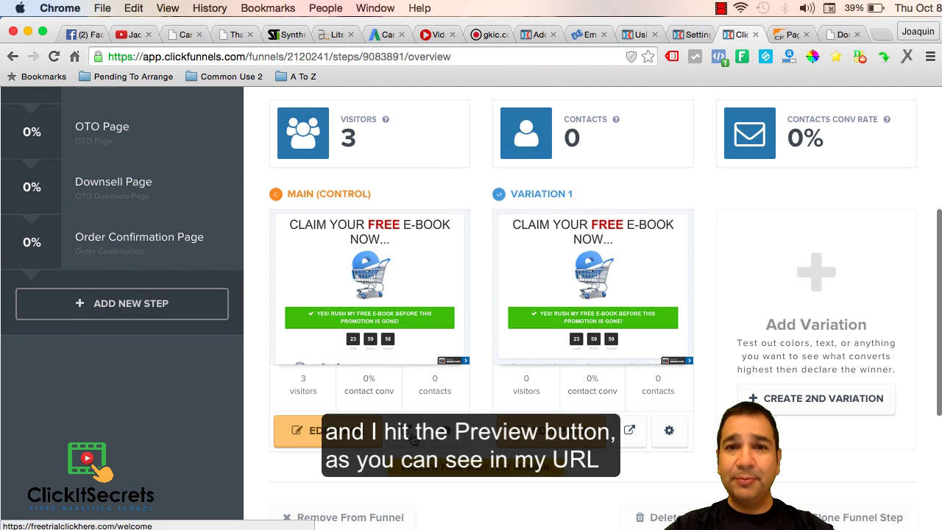
left_click(413, 438)
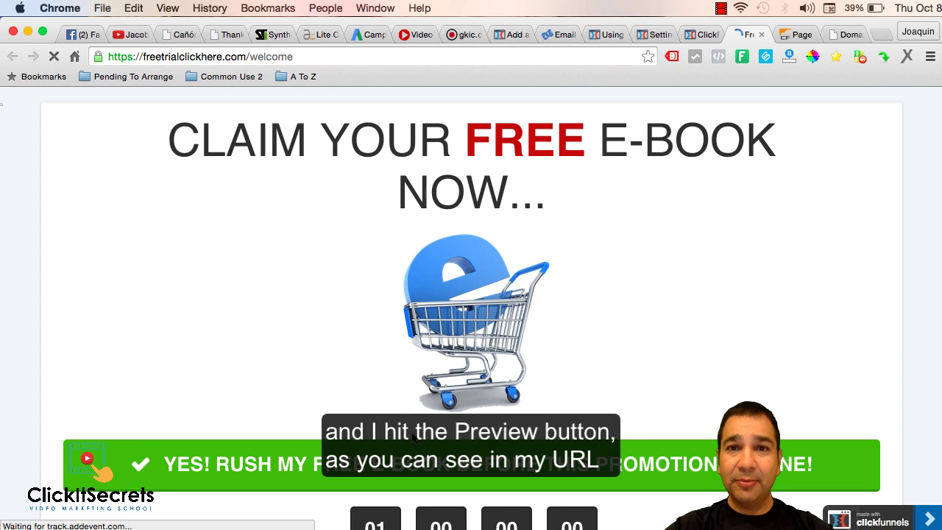